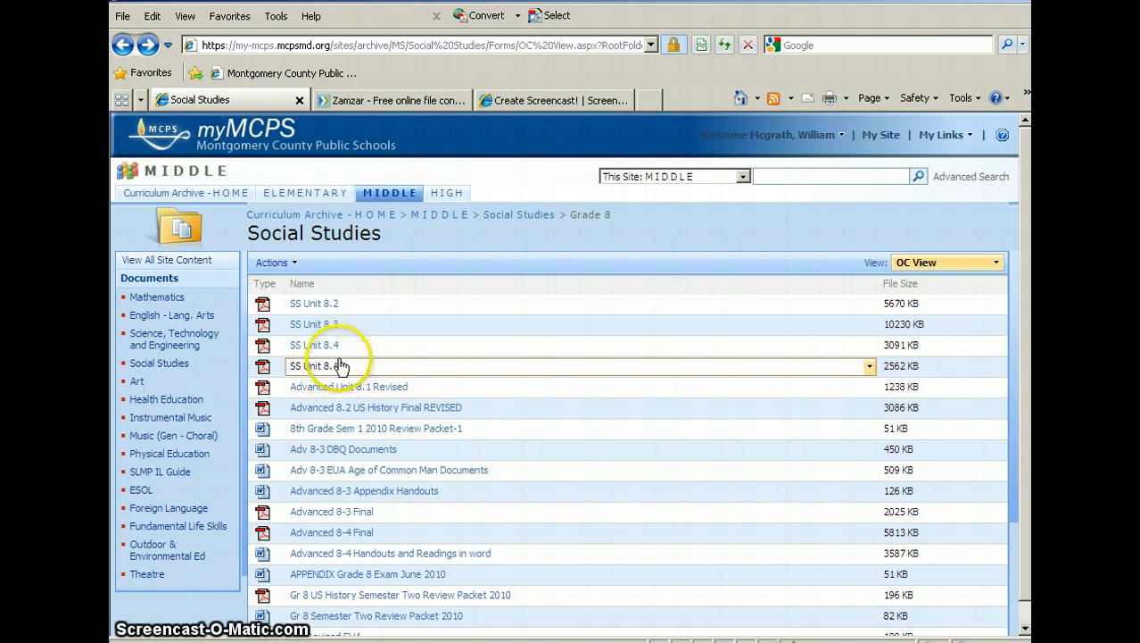
Open the SS Unit 8.1 PDF from the Social Studies list and go to page 137.
left_click(314, 368)
left_click(465, 402)
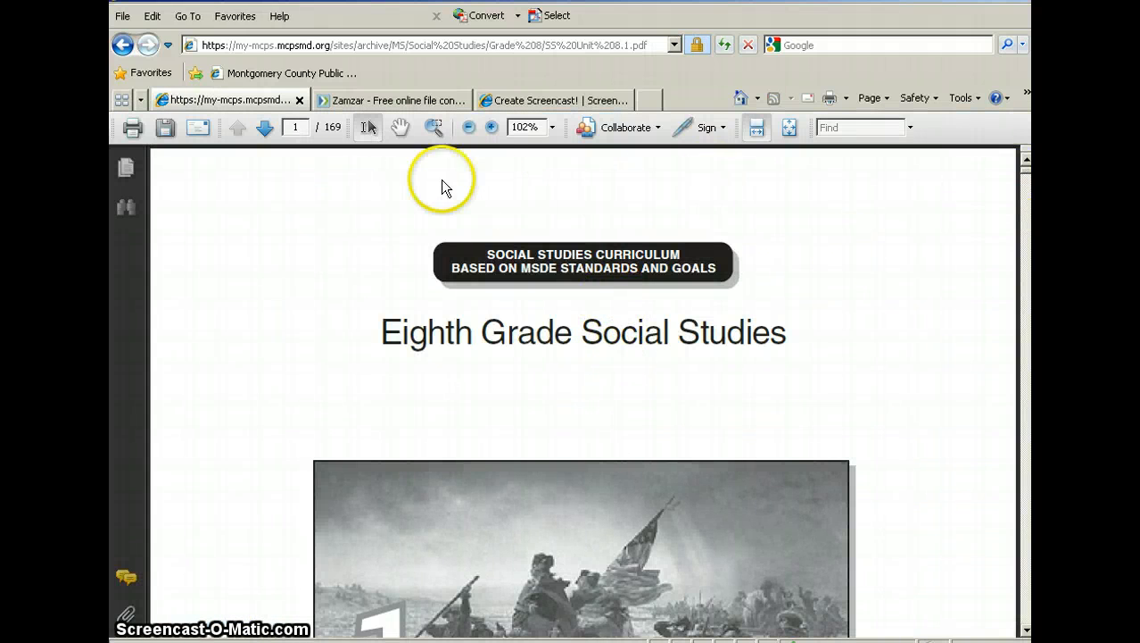
left_click_drag(304, 128, 259, 128)
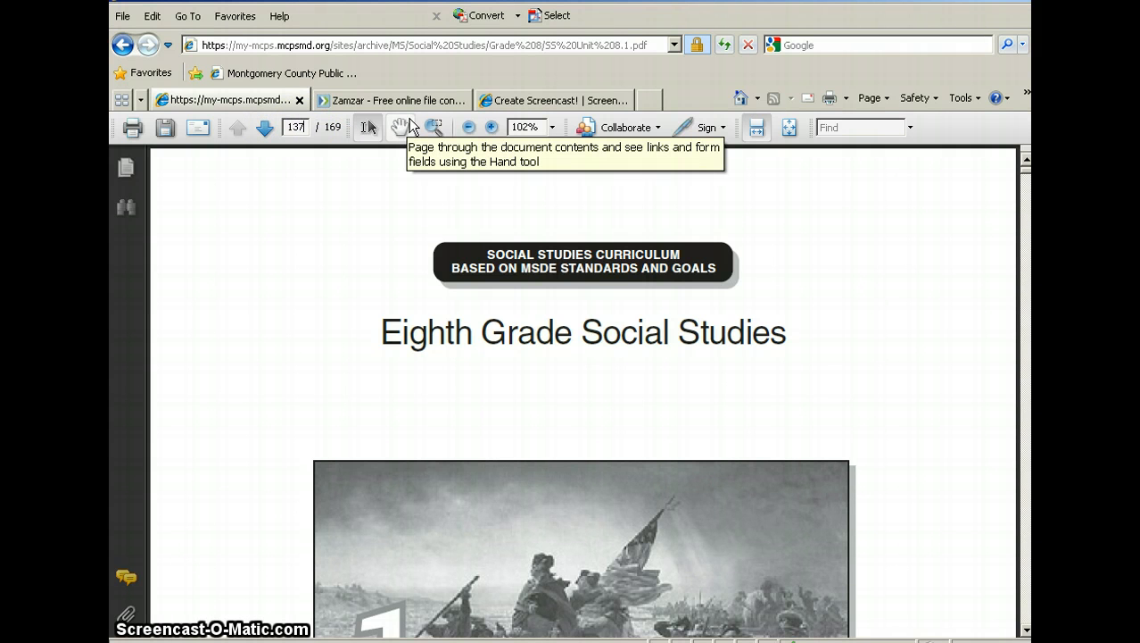
type("137")
key("Return")
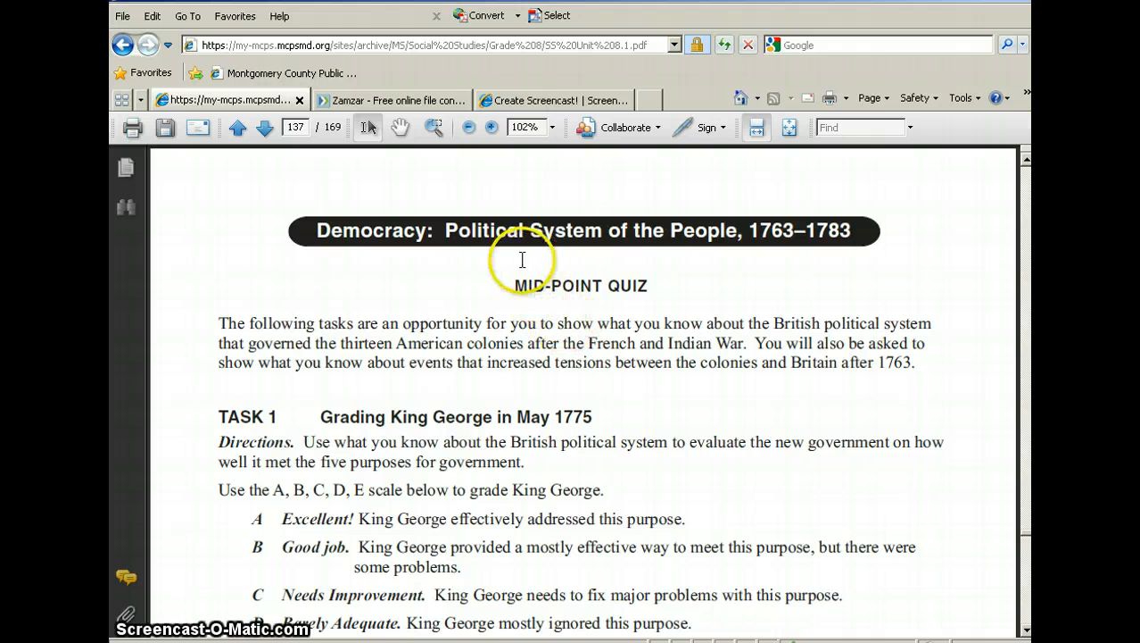
Bring up the print settings for the unit PDF and choose Adobe PDF as the printer.
scroll(522, 256, "down", 7)
scroll(522, 257, "down", 15)
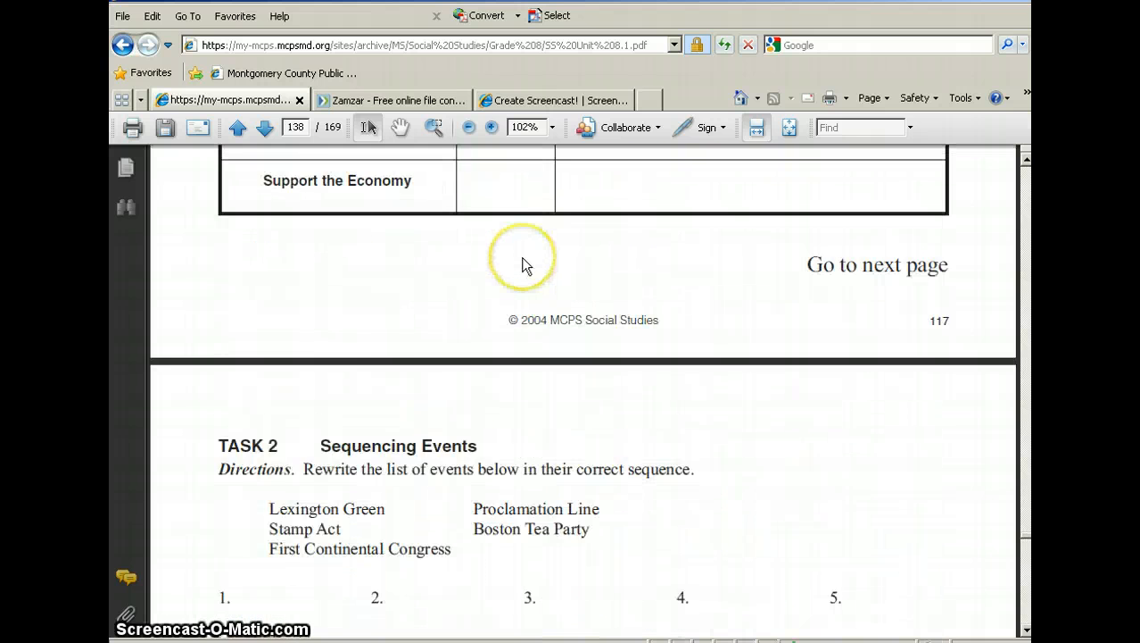
scroll(522, 256, "down", 11)
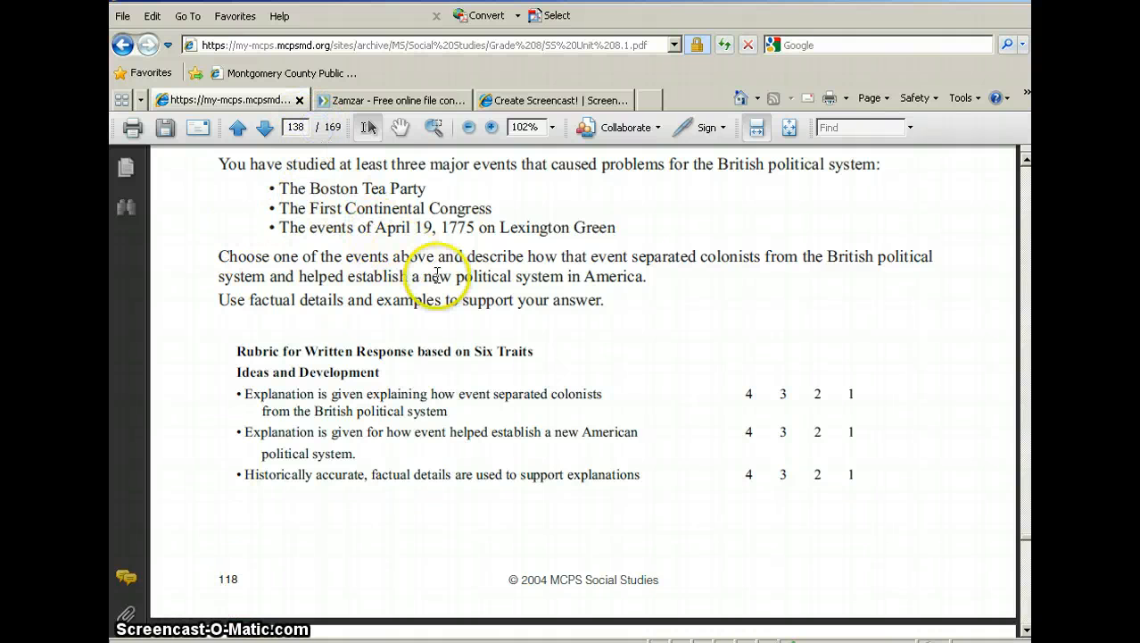
scroll(364, 209, "up", 5)
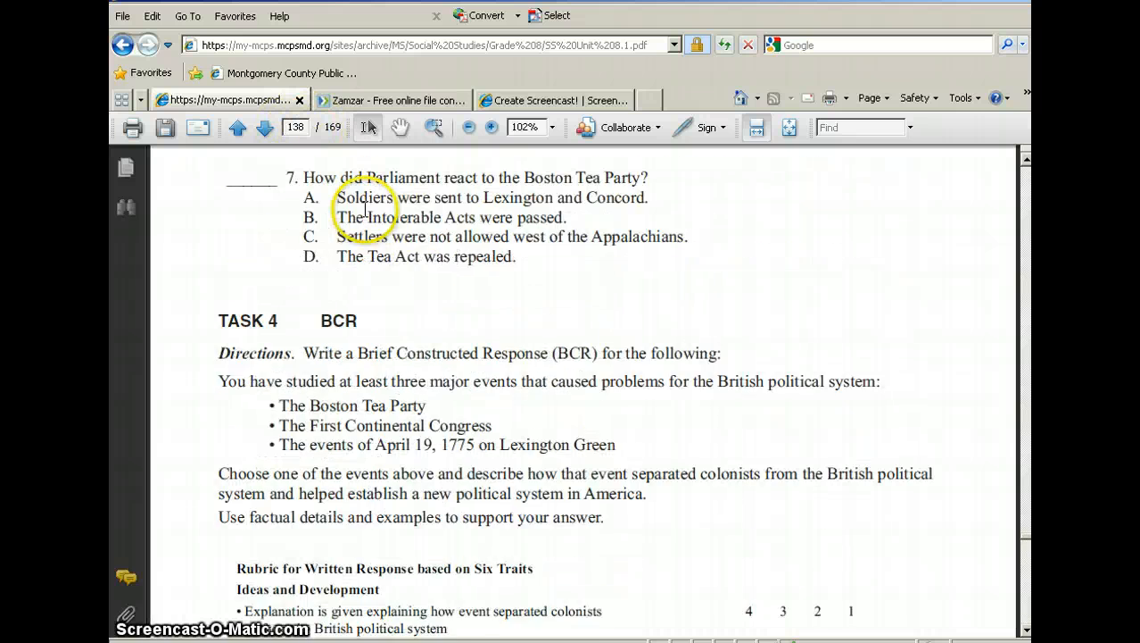
scroll(364, 210, "up", 20)
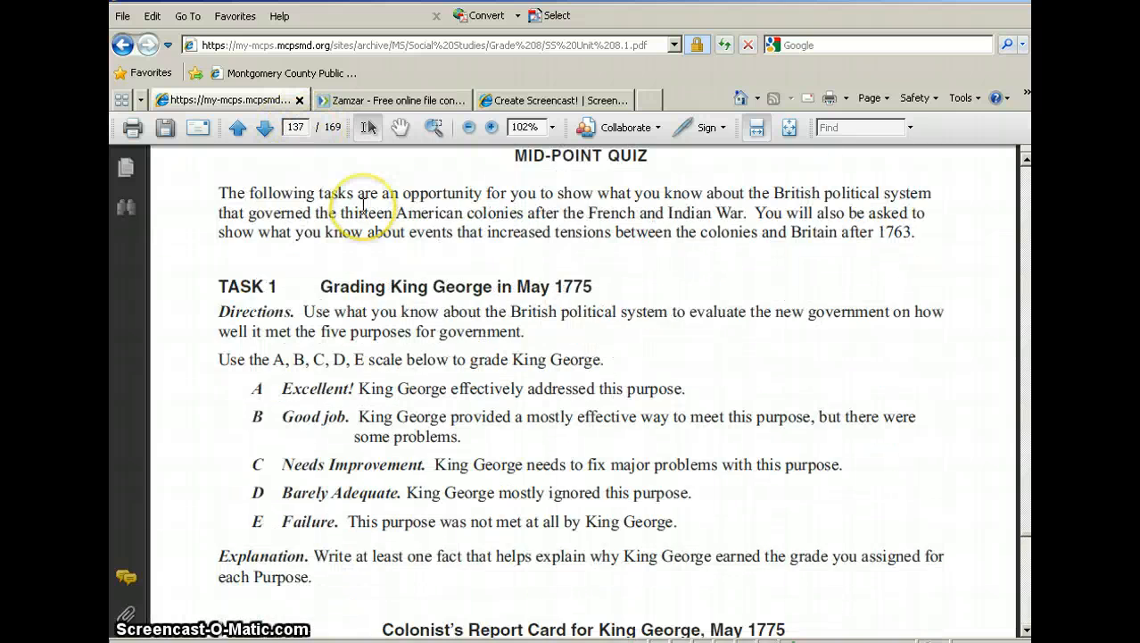
scroll(364, 204, "up", 3)
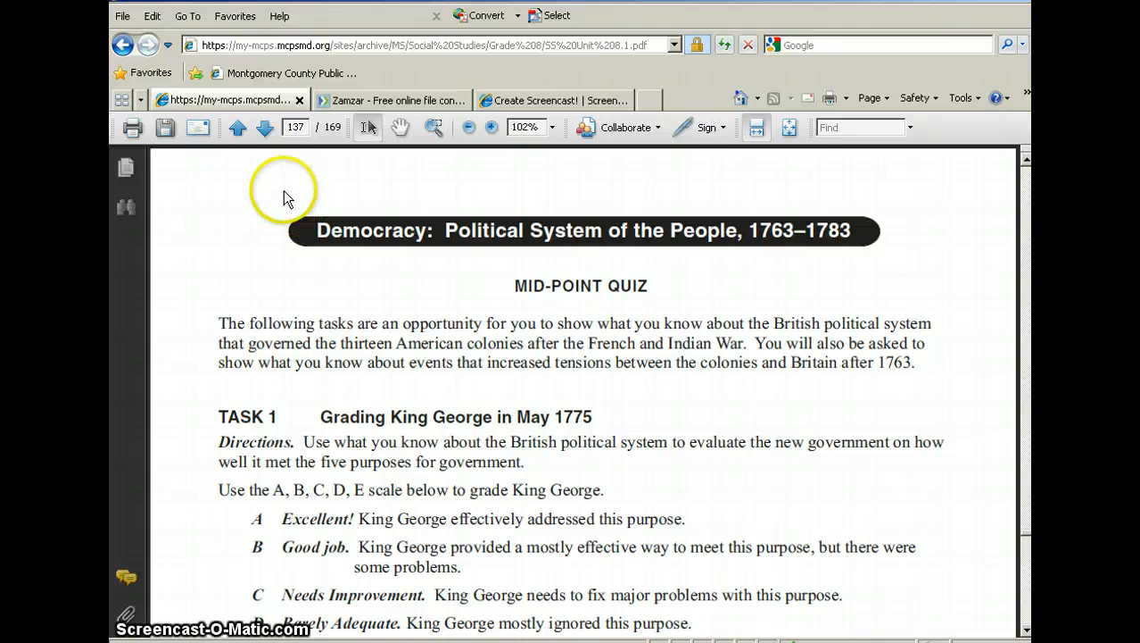
left_click(132, 127)
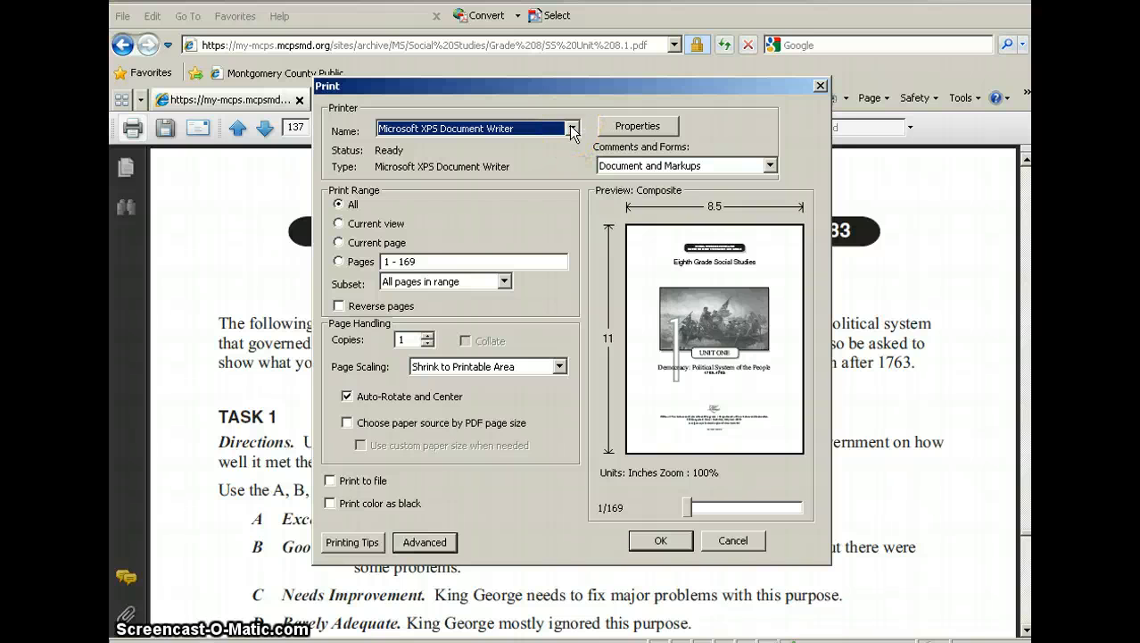
left_click(572, 130)
left_click(536, 144)
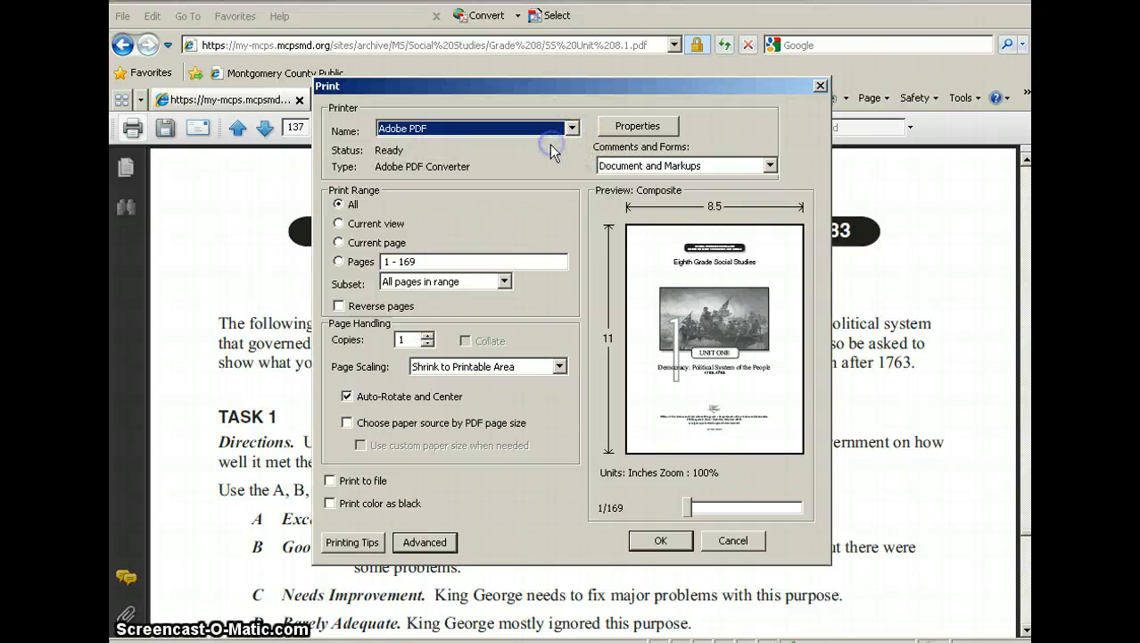
Restrict the print range to pages 137-138 and start the print job.
left_click(338, 261)
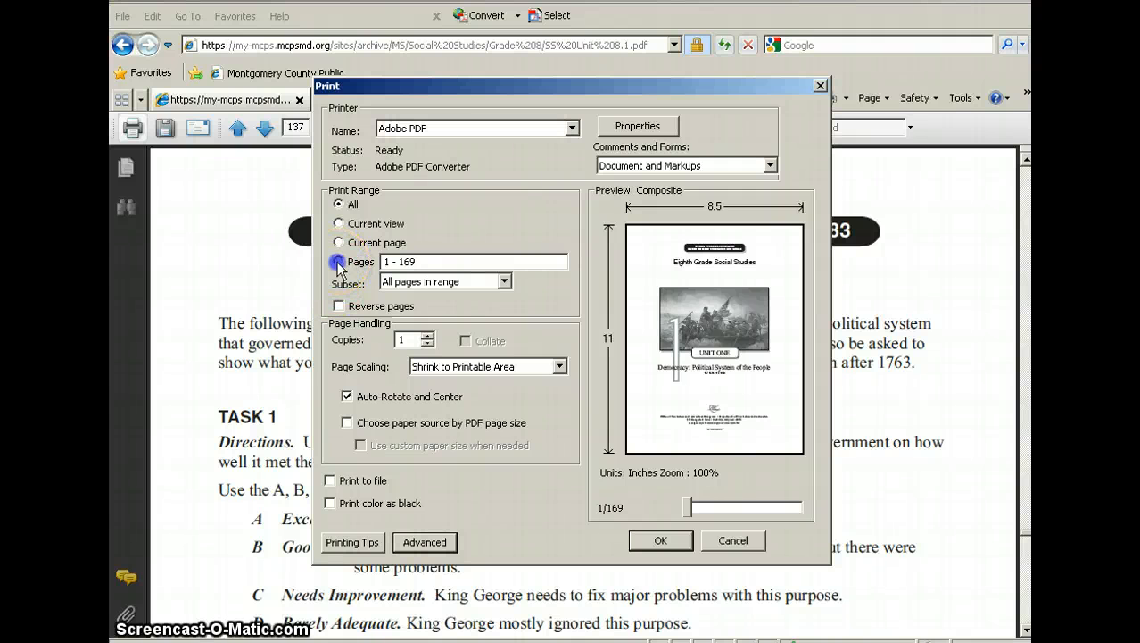
left_click_drag(445, 259, 357, 263)
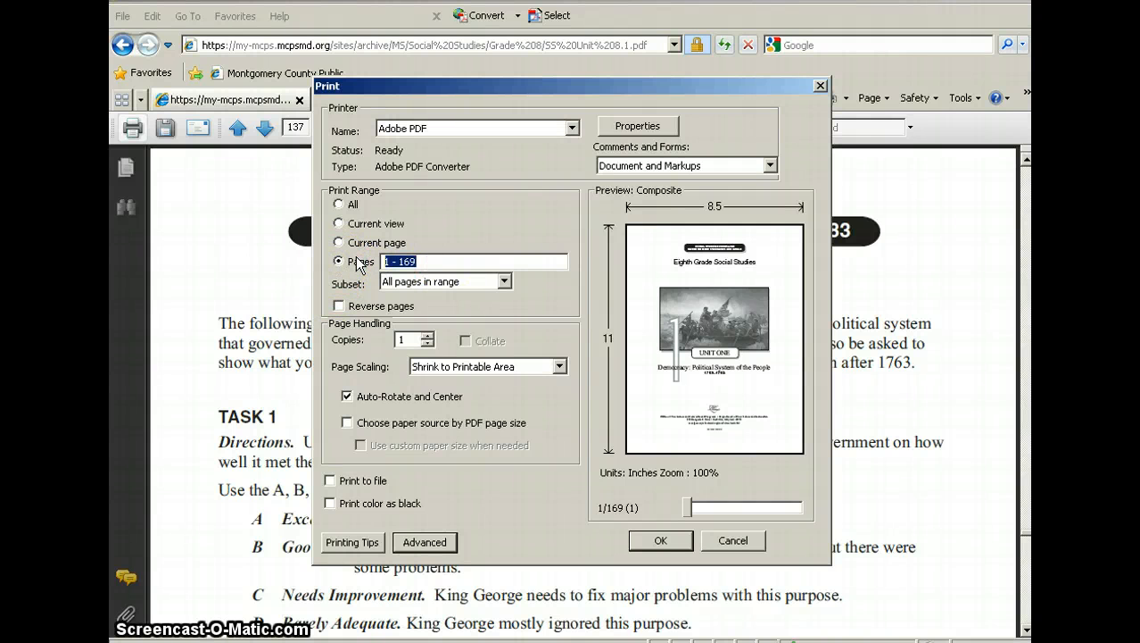
type("13")
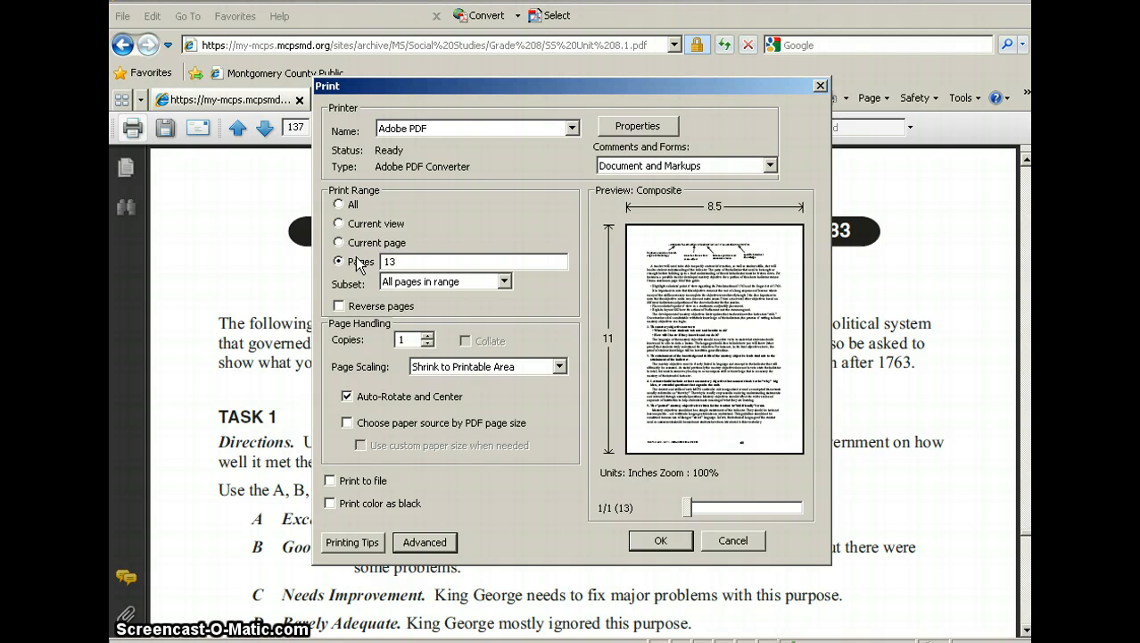
type("7-1")
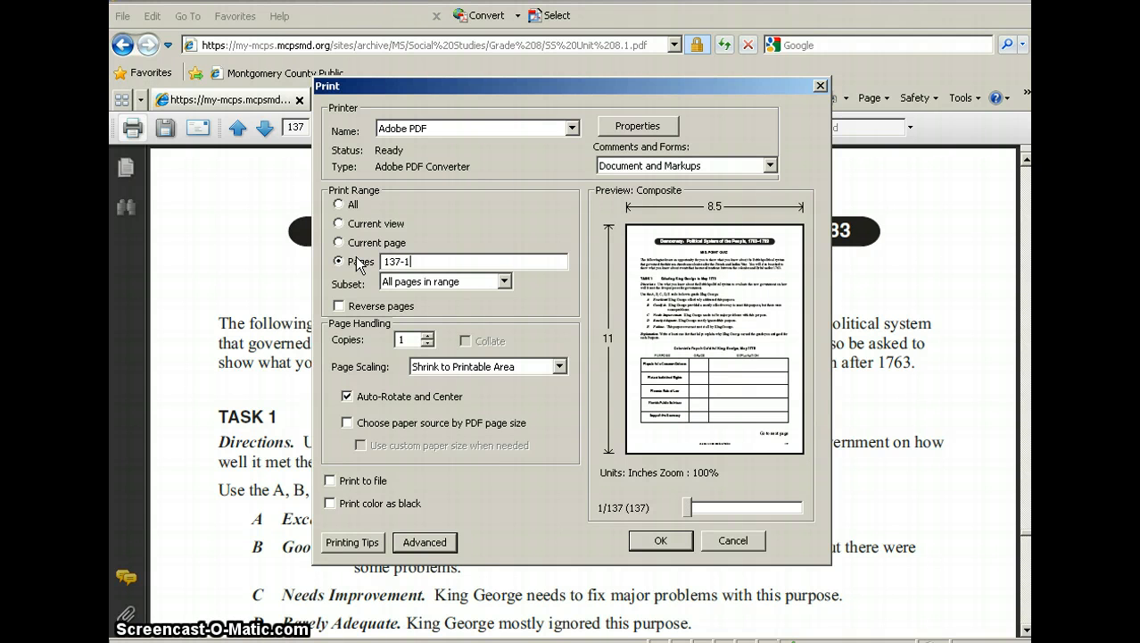
type("38")
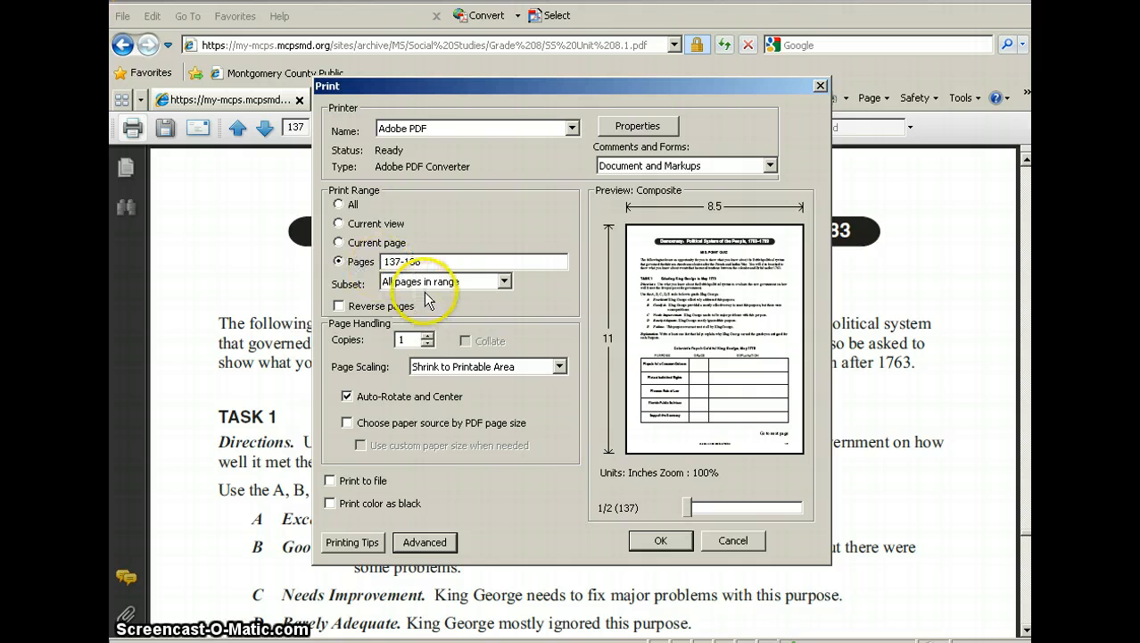
left_click(658, 542)
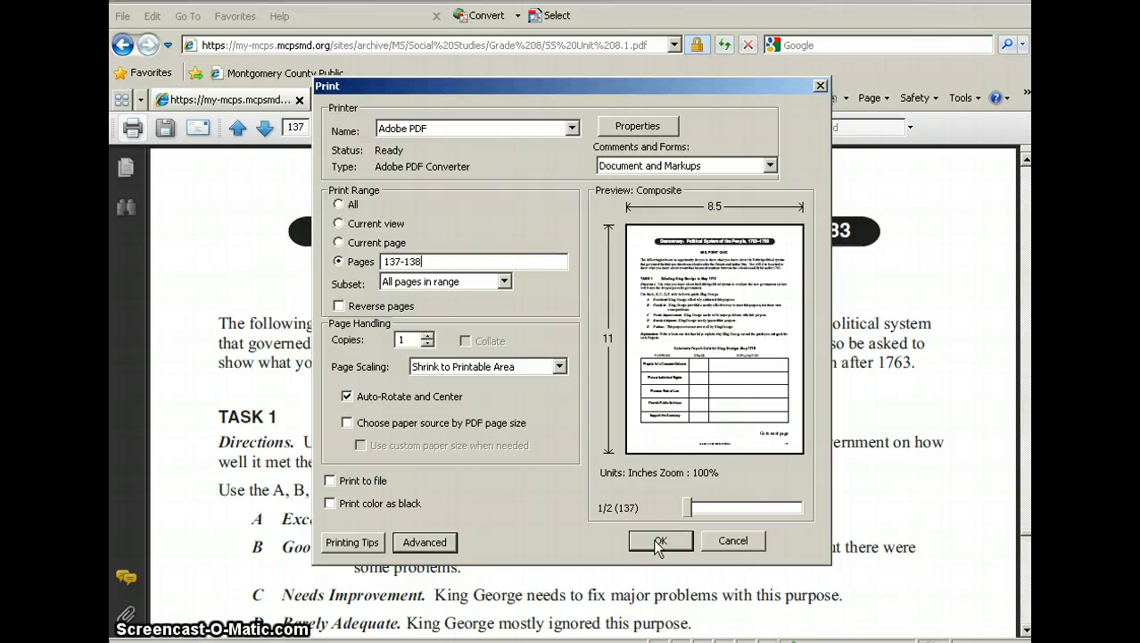
left_click(658, 543)
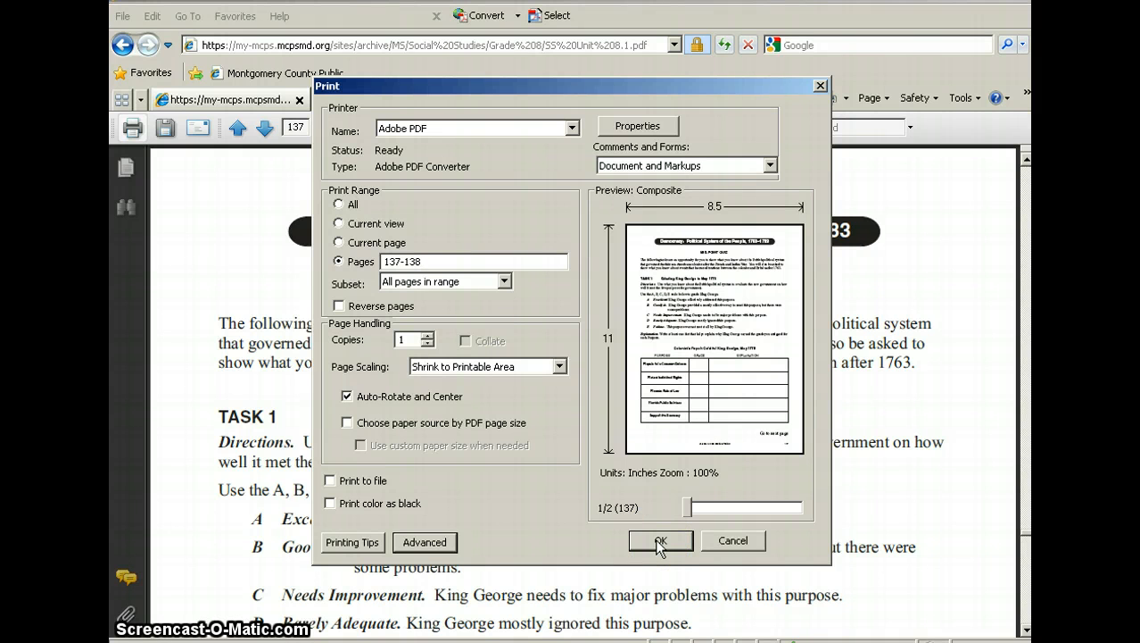
left_click(659, 542)
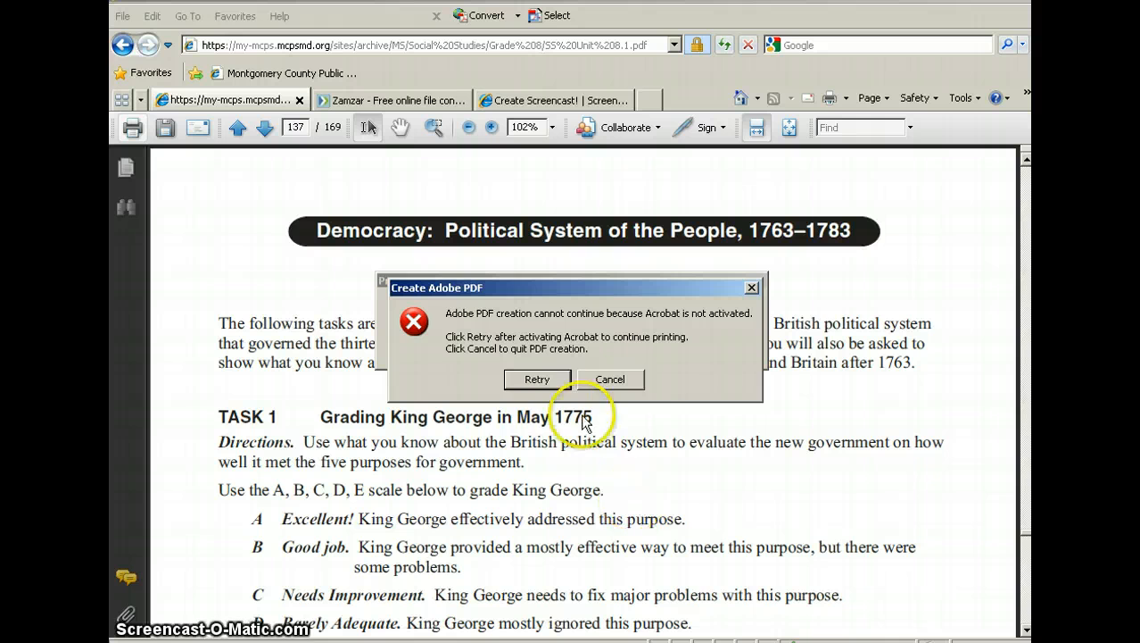
Retry the PDF creation, save it in My Documents as SS%20Unit%208.1 replacing the existing file, and maximize the resulting document's window.
left_click(539, 379)
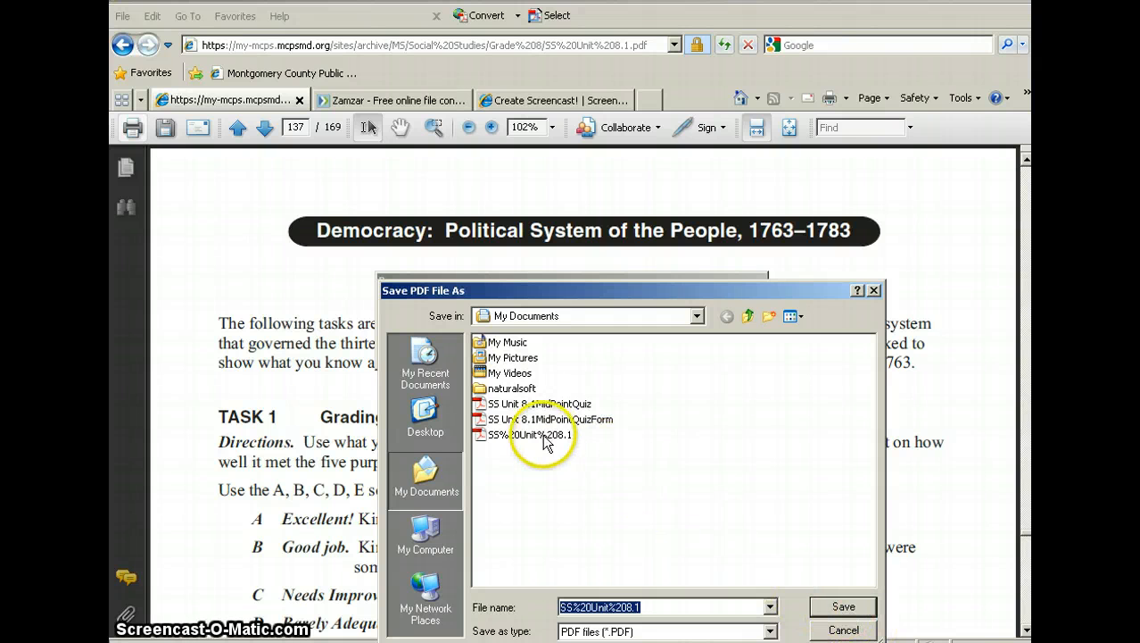
left_click(843, 607)
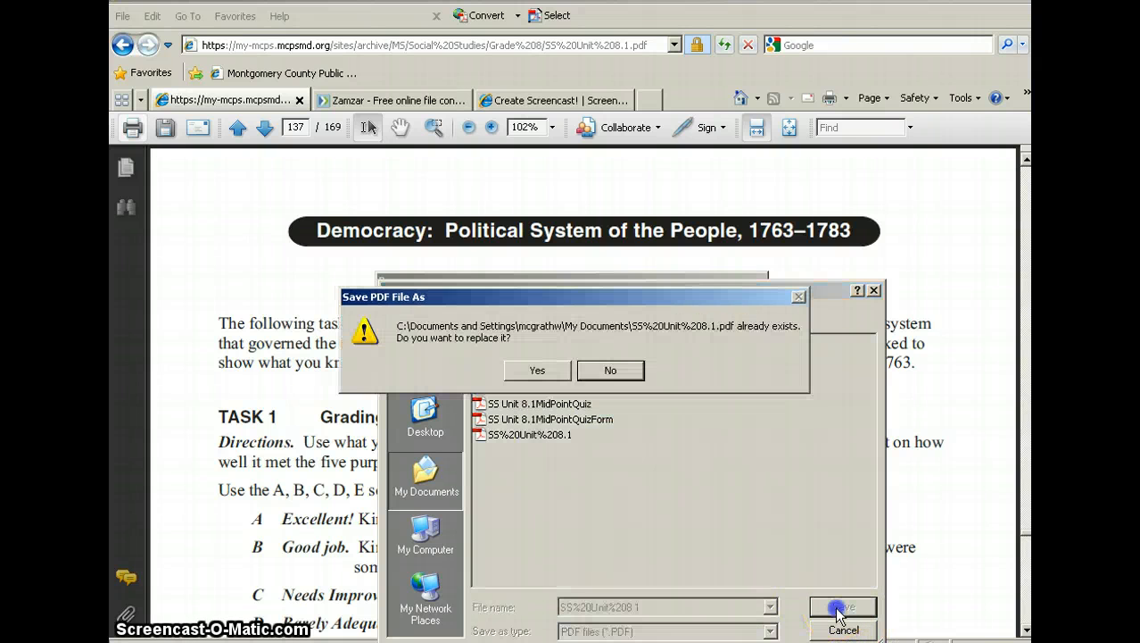
left_click(533, 369)
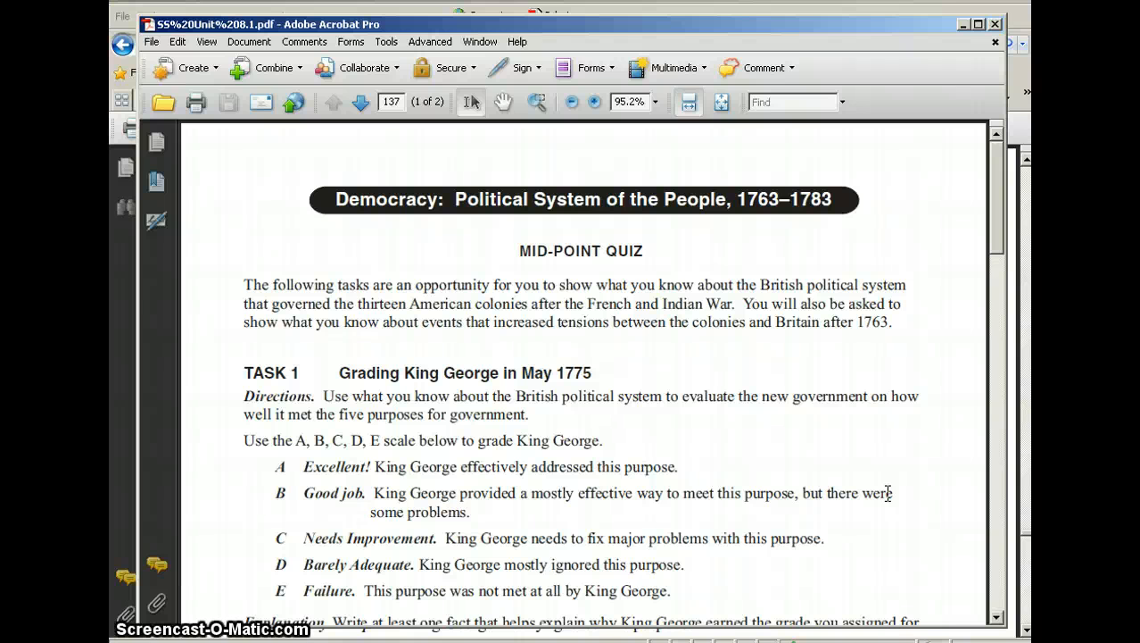
left_click(978, 24)
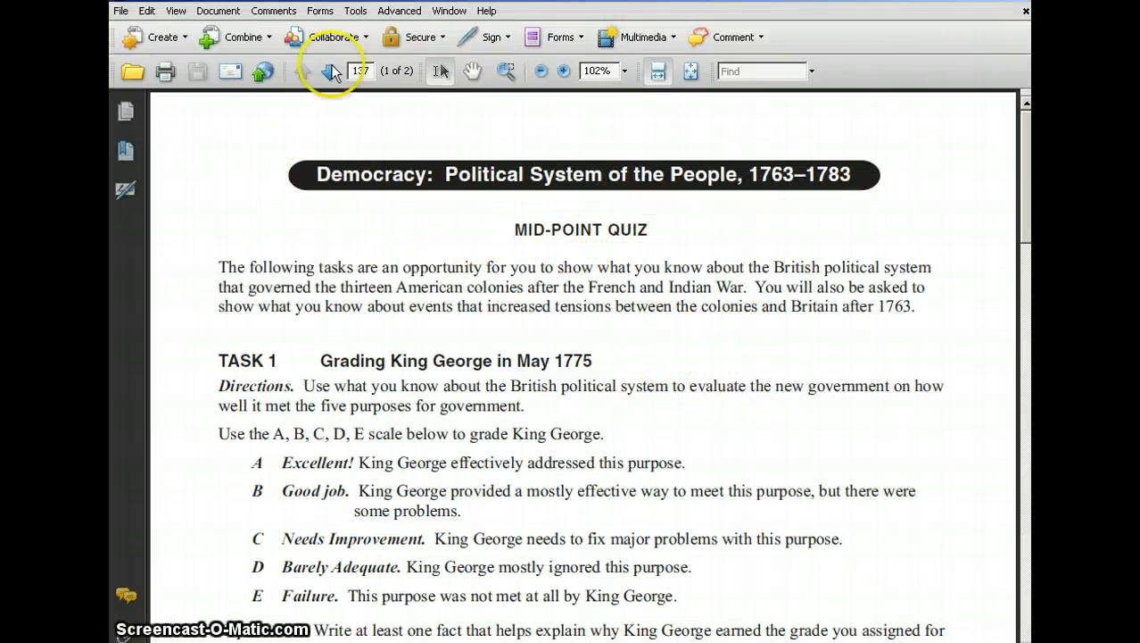
Save a copy of the two-page quiz PDF in My Documents as SS Unit 8.1Quiz.
scroll(737, 258, "down", 2)
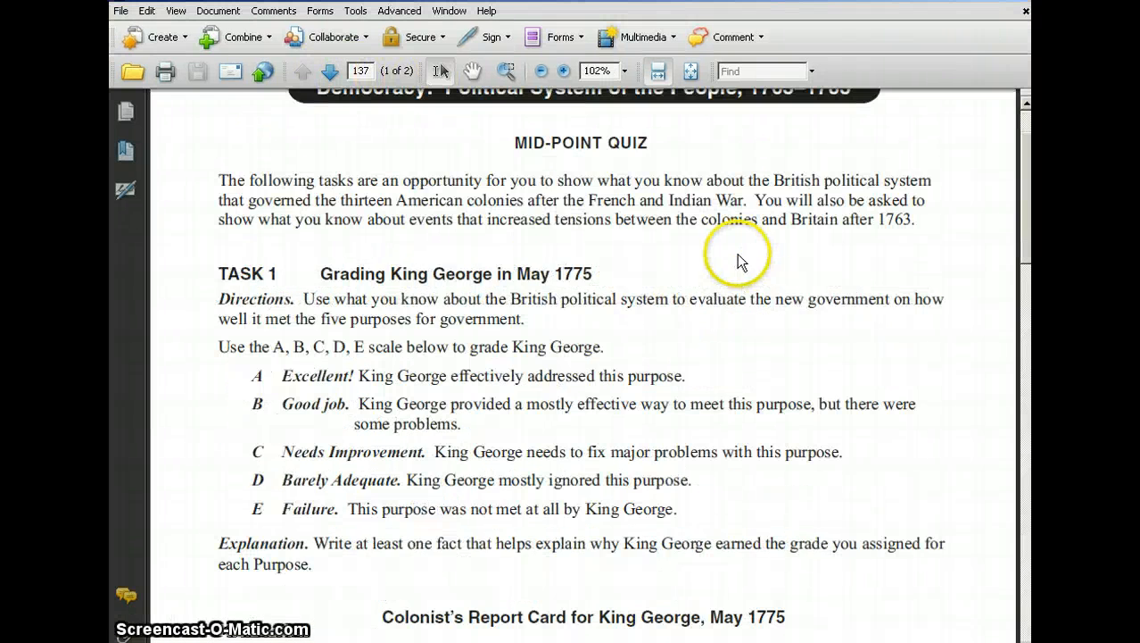
scroll(736, 251, "down", 20)
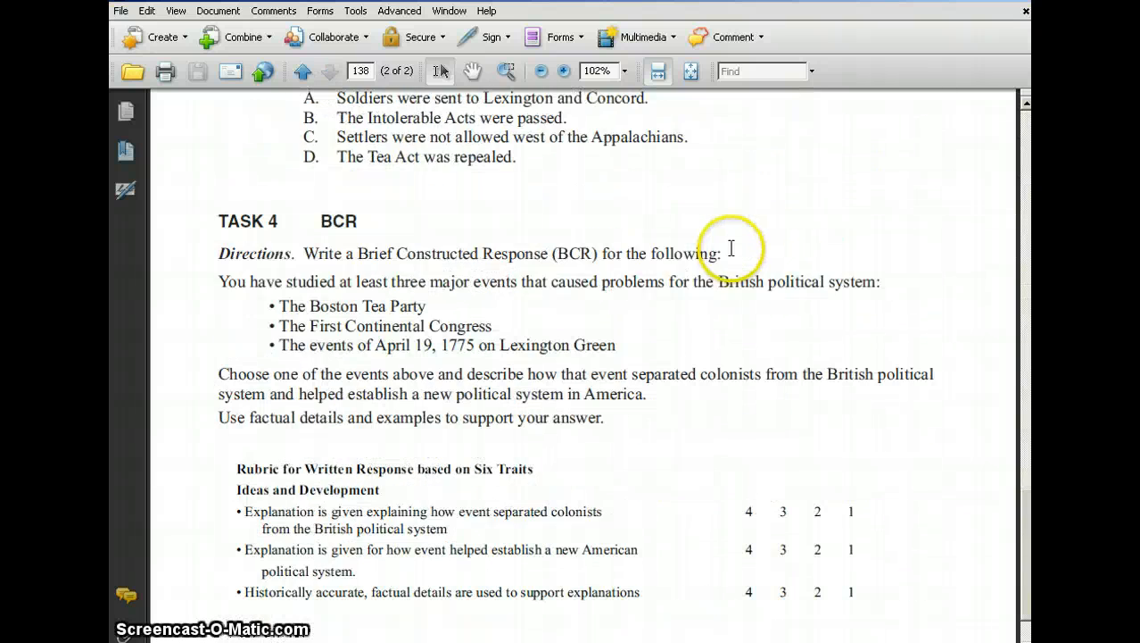
scroll(734, 252, "up", 15)
scroll(336, 177, "up", 5)
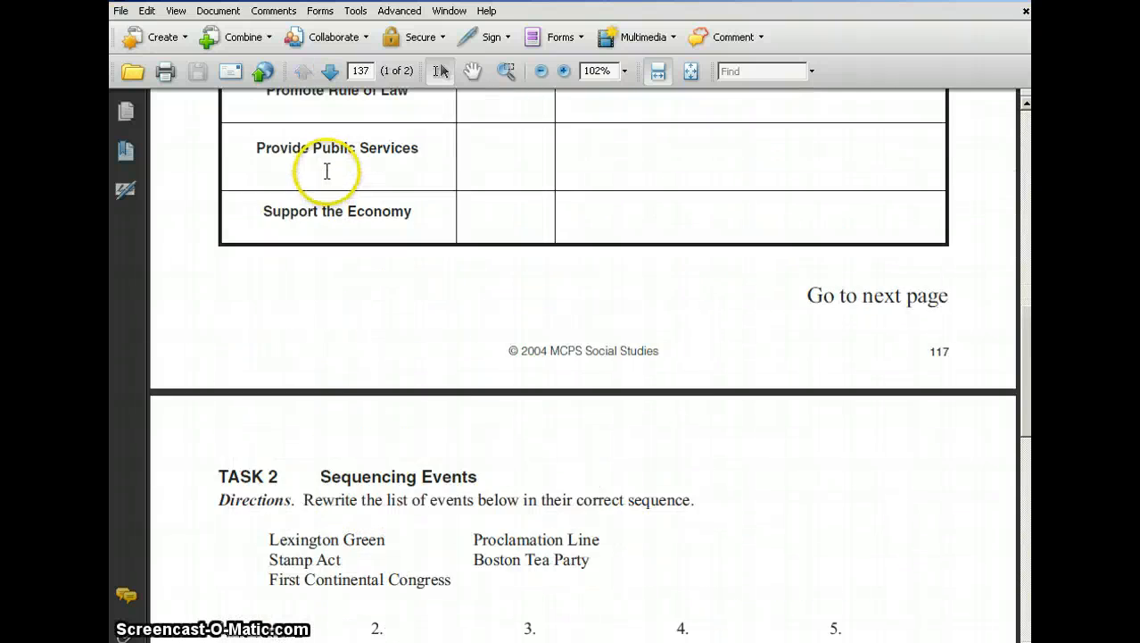
scroll(328, 171, "up", 5)
left_click(120, 12)
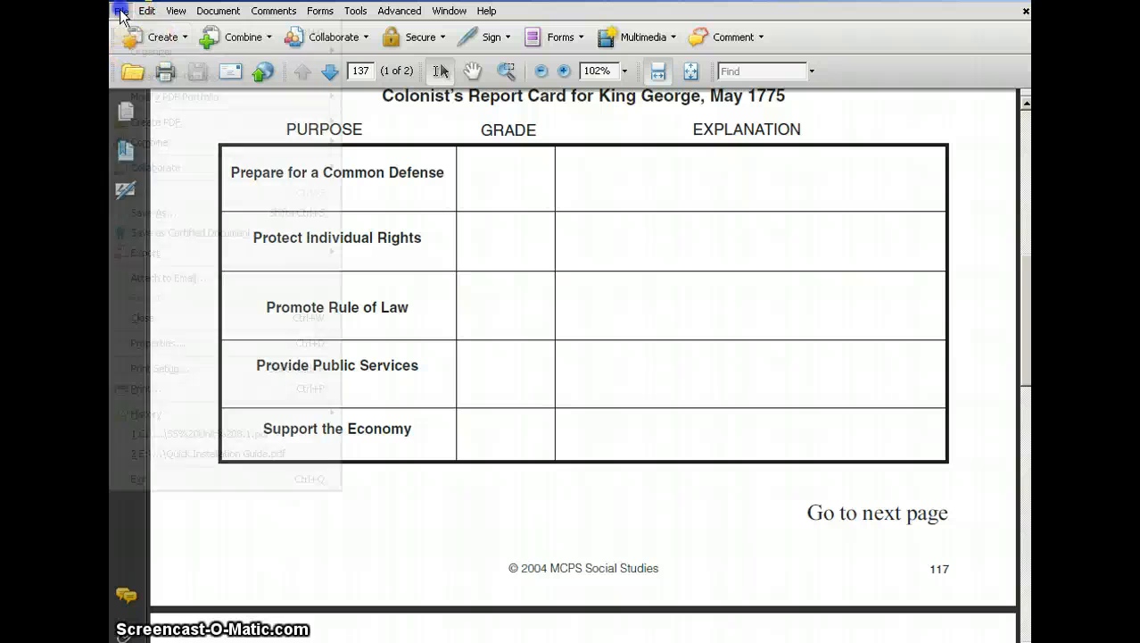
left_click(150, 214)
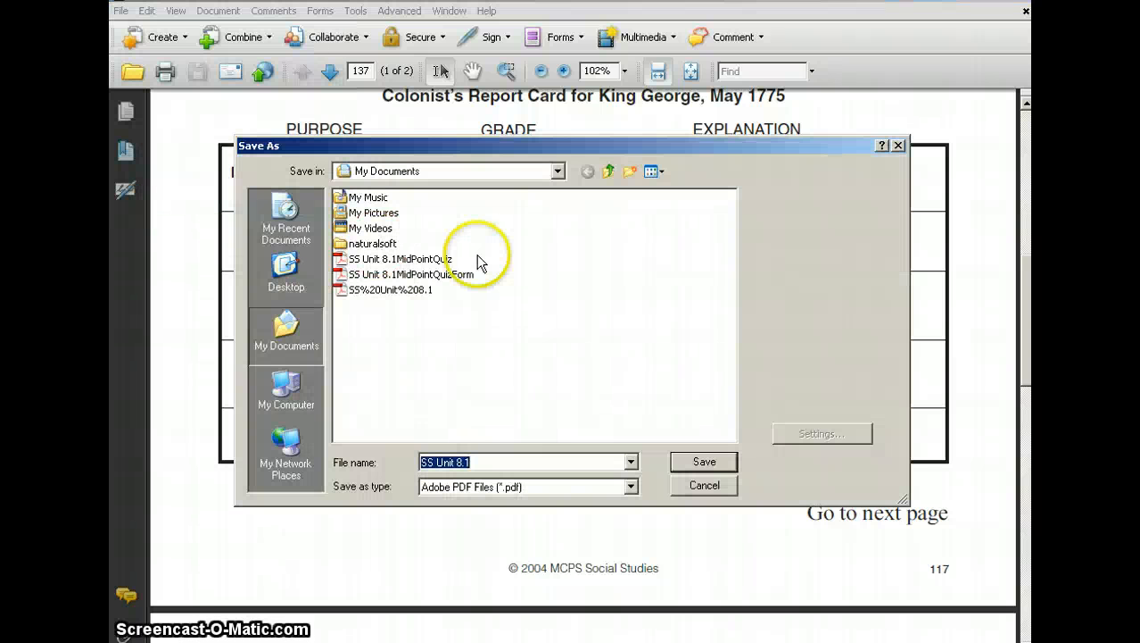
left_click(557, 171)
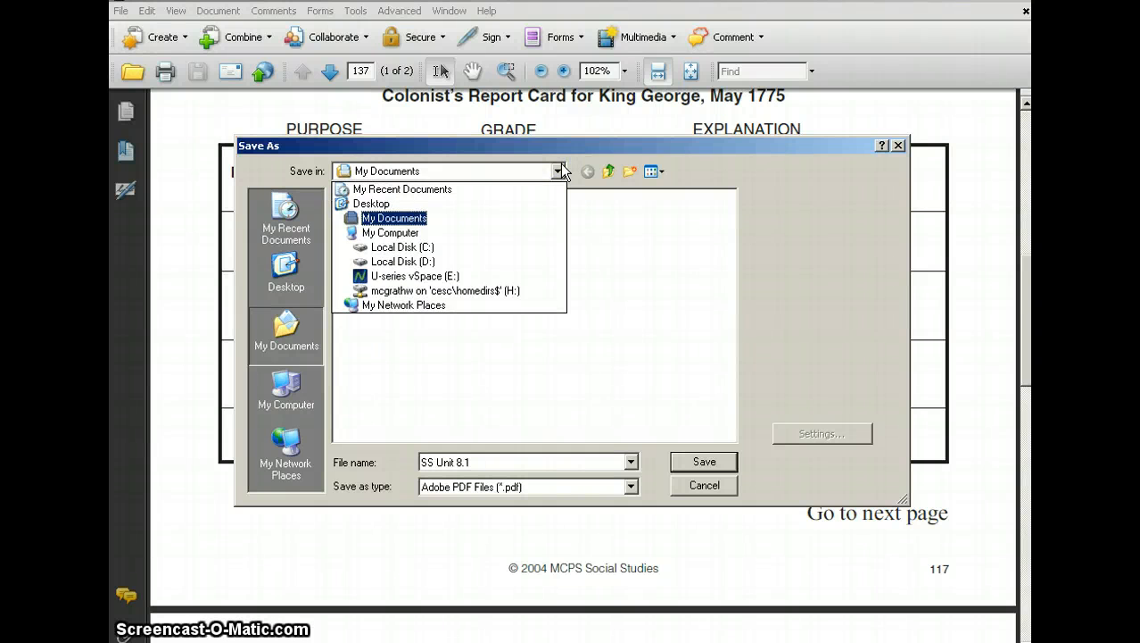
left_click(559, 170)
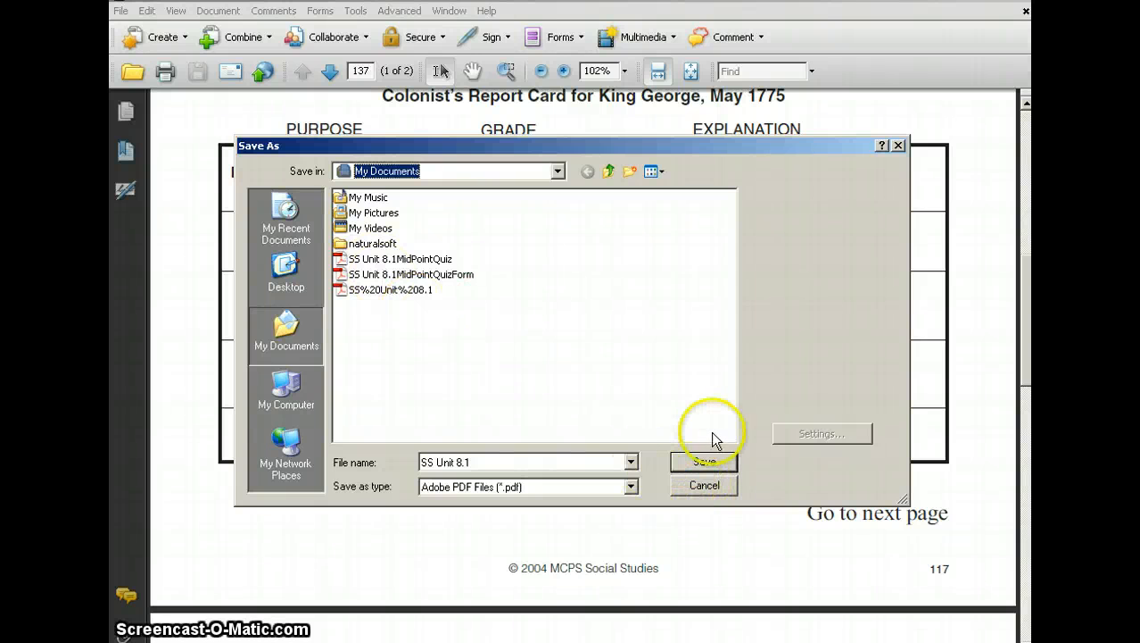
left_click(503, 461)
left_click(509, 457)
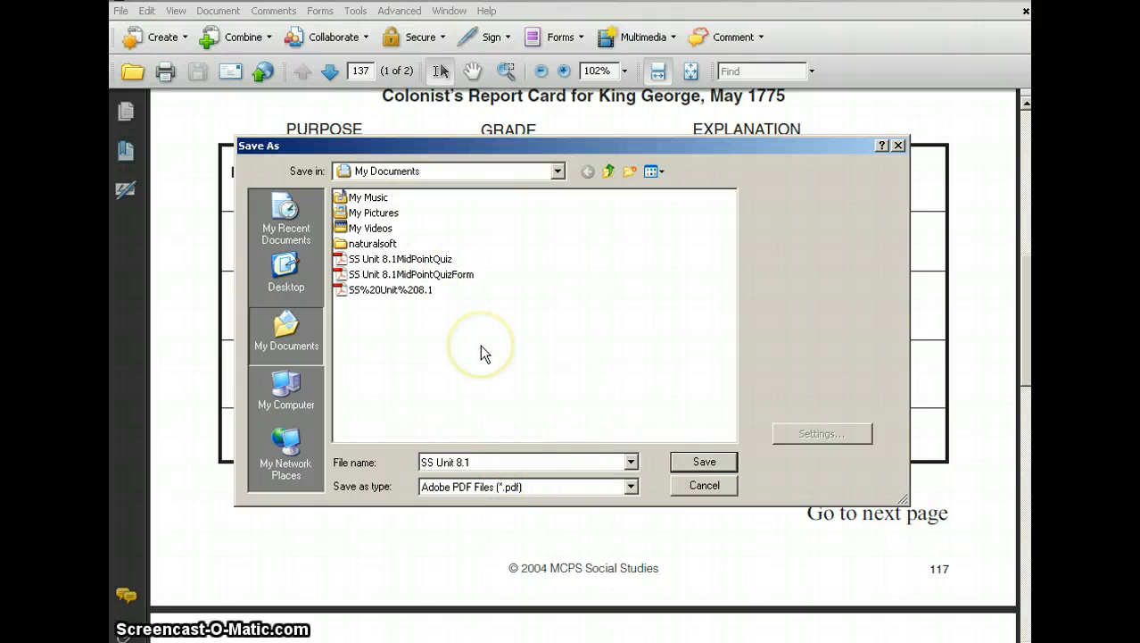
type("Quiz")
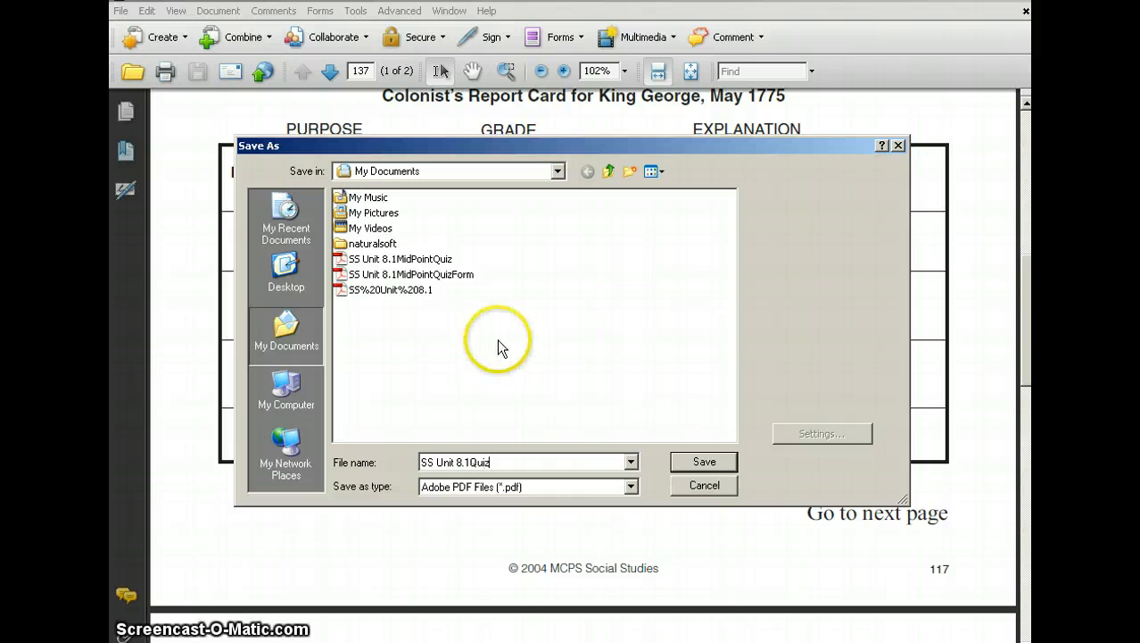
left_click(704, 464)
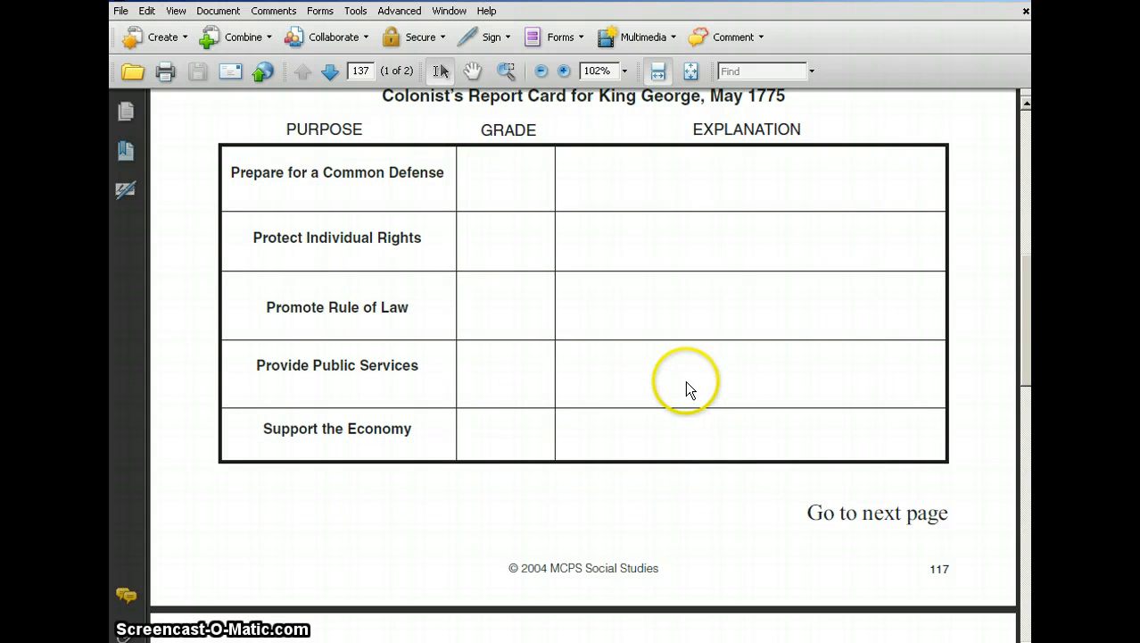
Export the two-page quiz PDF as a Microsoft Word document named SS Unit 8.1Quiz in My Documents.
scroll(686, 389, "up", 10)
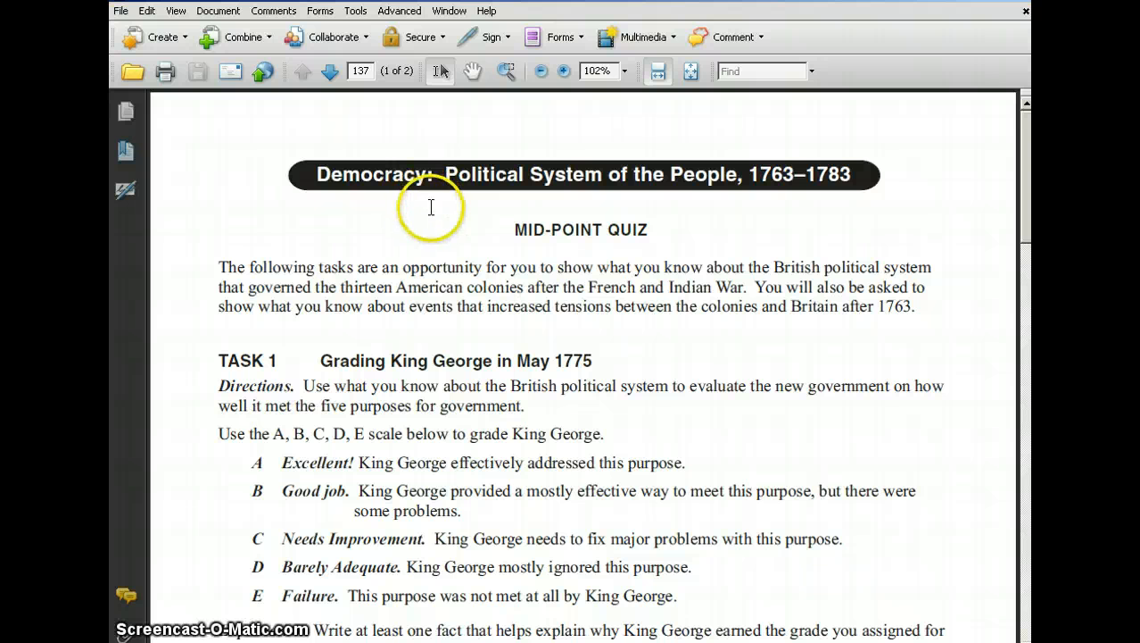
left_click(122, 11)
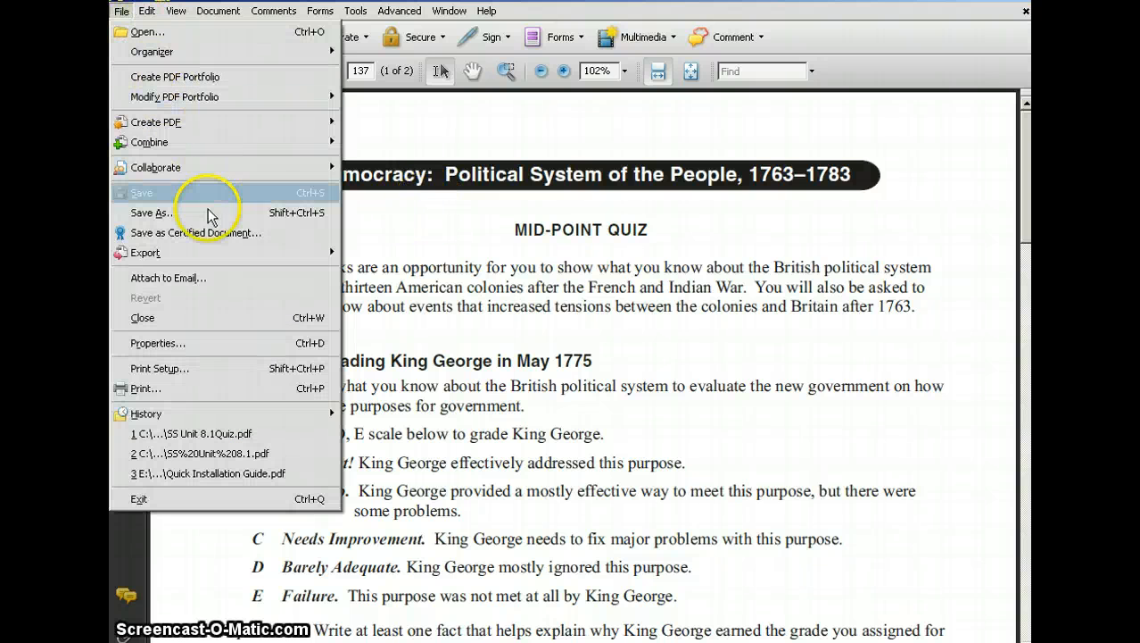
mouse_move(282, 258)
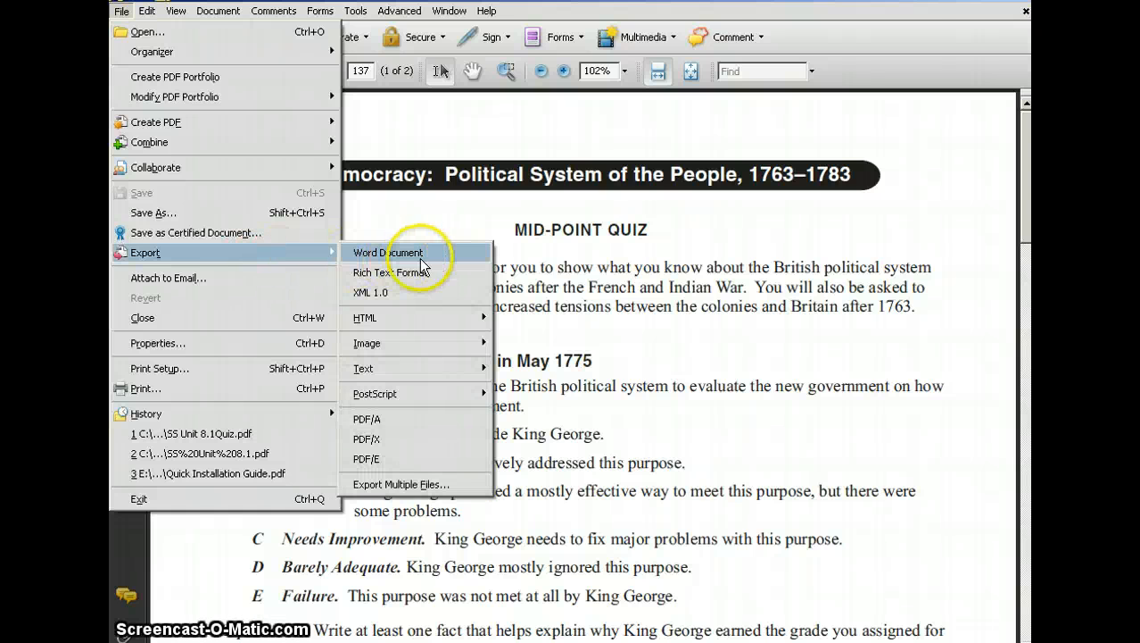
left_click(453, 255)
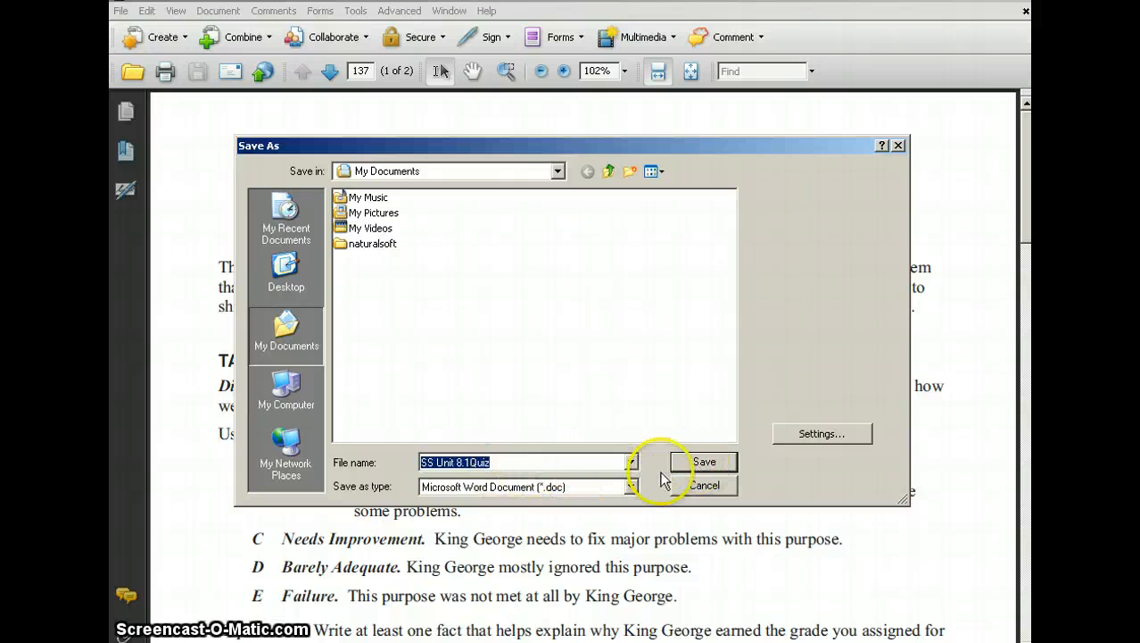
left_click(500, 464)
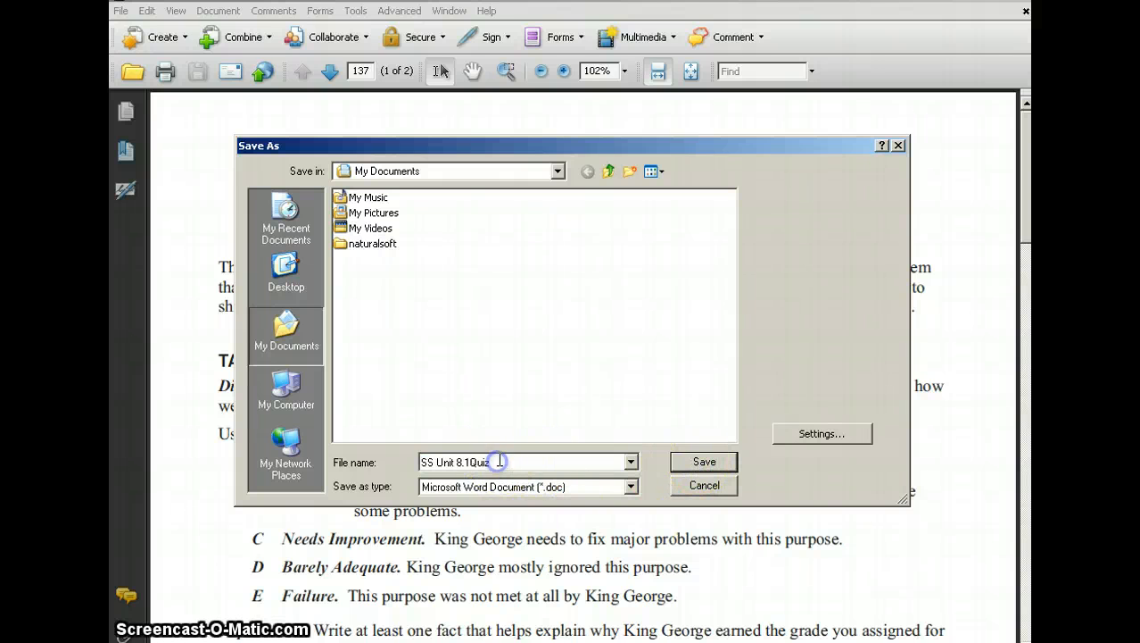
left_click(694, 464)
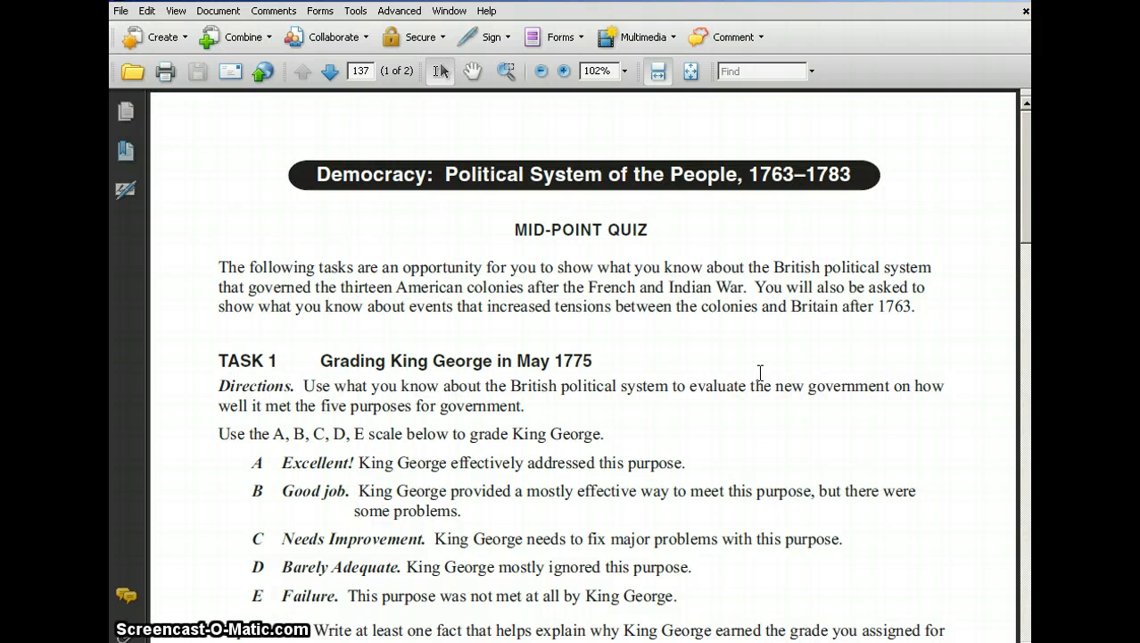
left_click(748, 380)
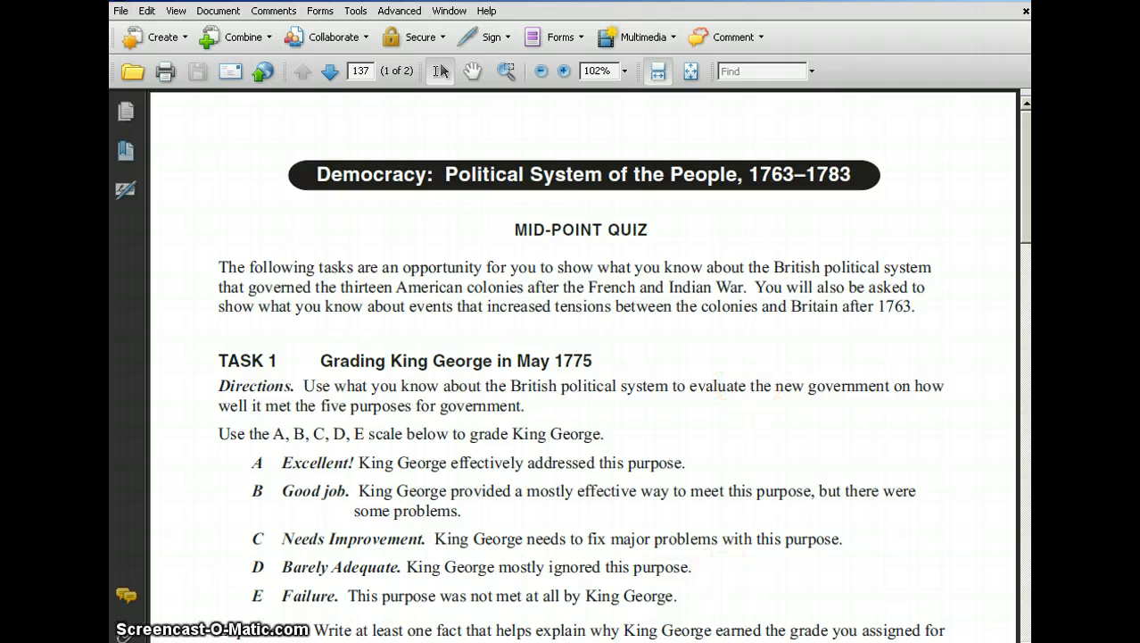
Switch to the My Documents folder and open the exported SS Unit 8.1Quiz Word document.
key("alt+Tab")
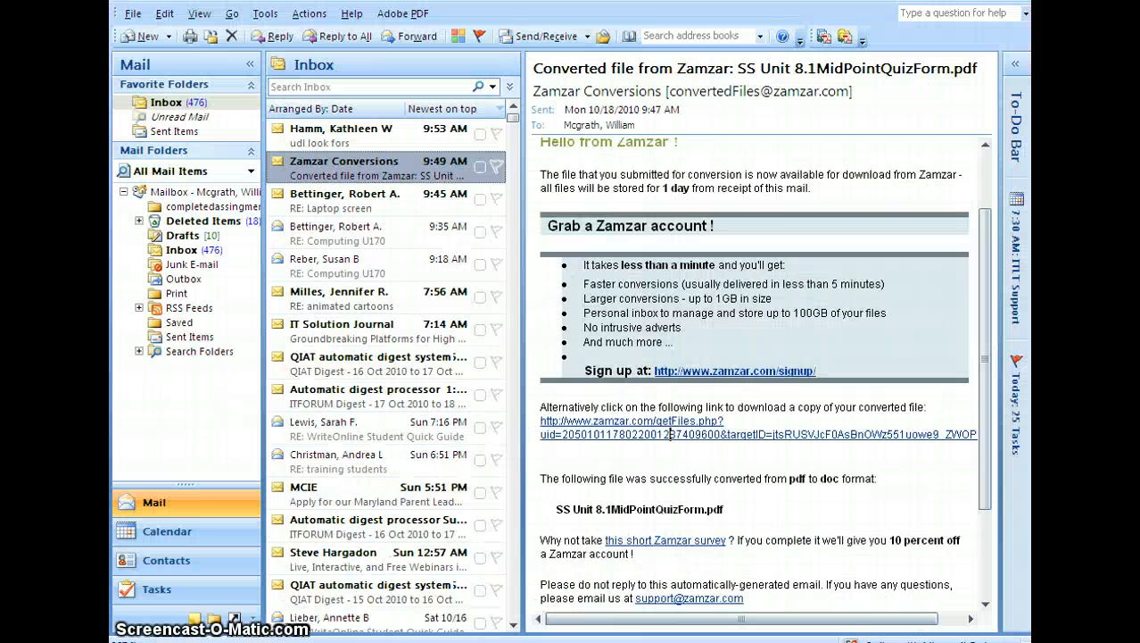
key("alt+Tab")
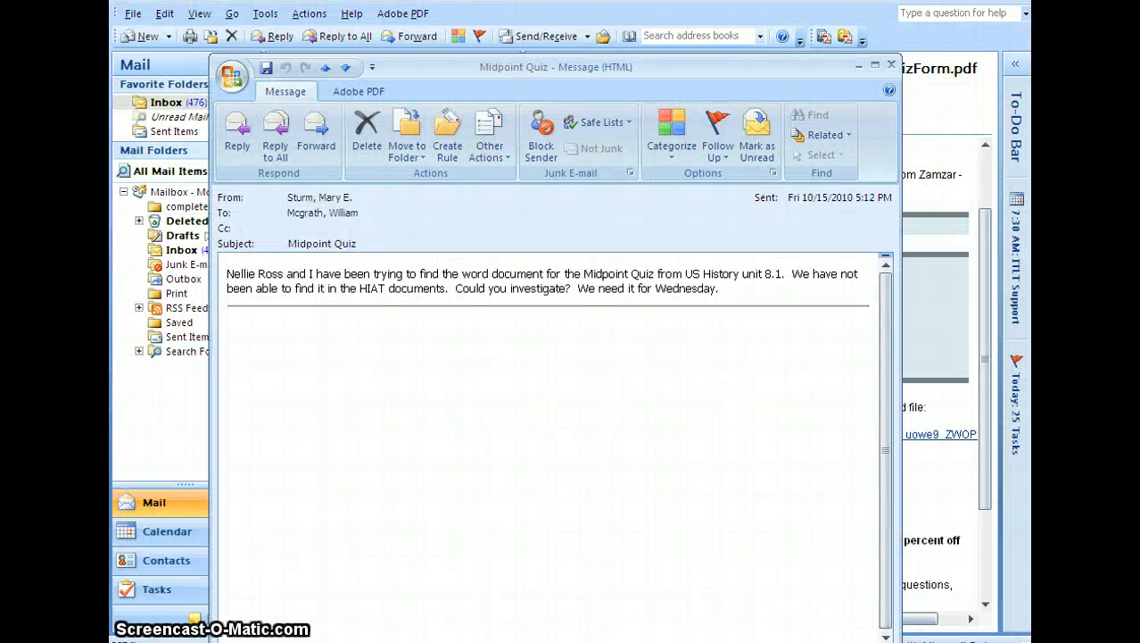
key("alt+Tab")
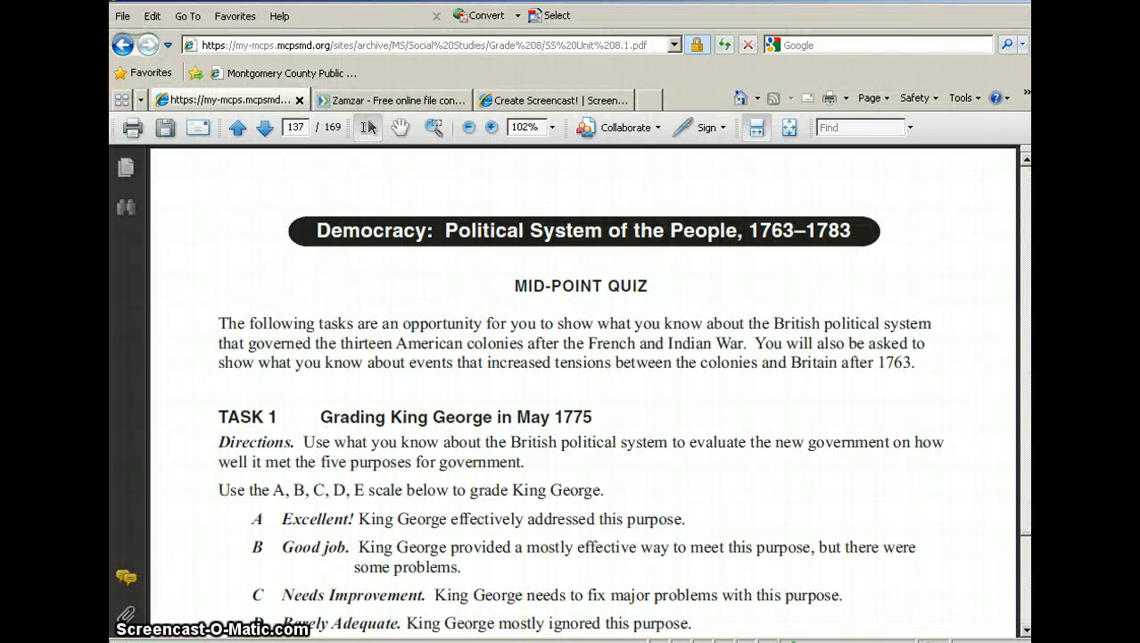
key("alt+Tab")
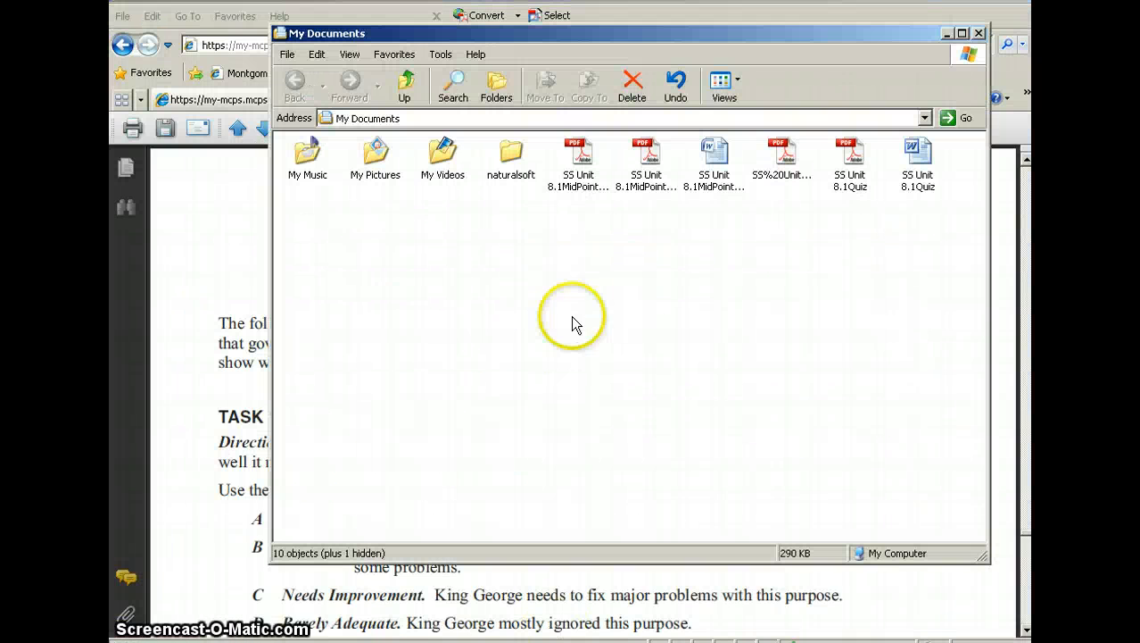
double_click(924, 149)
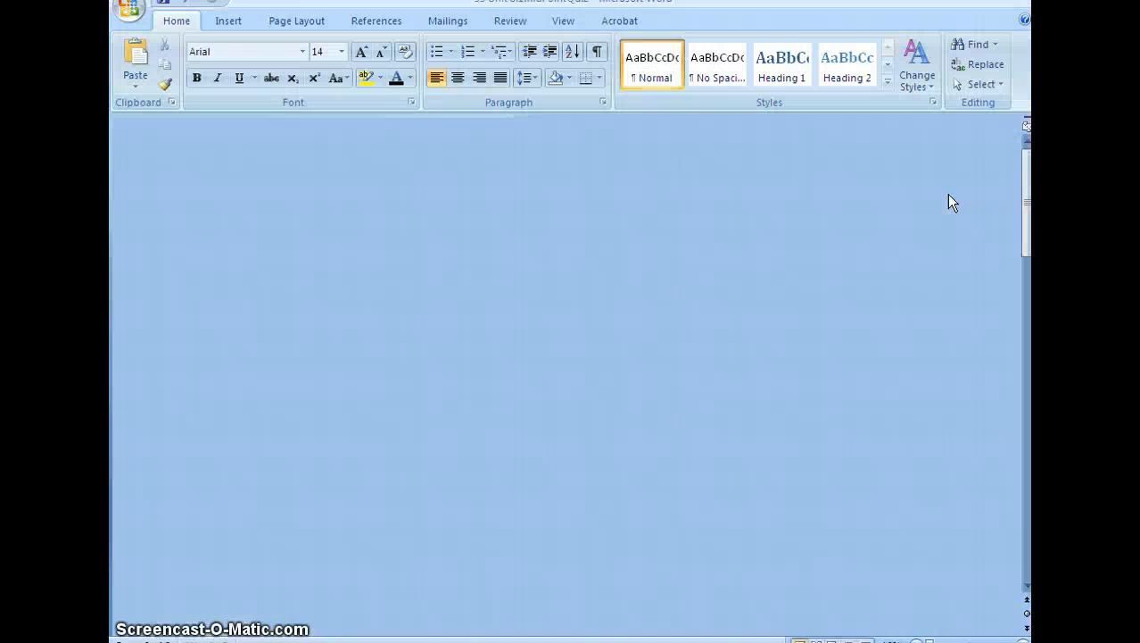
Look through the exported Word document, checking the report card table and the layout of Tasks 2 to 4.
scroll(843, 198, "down", 6)
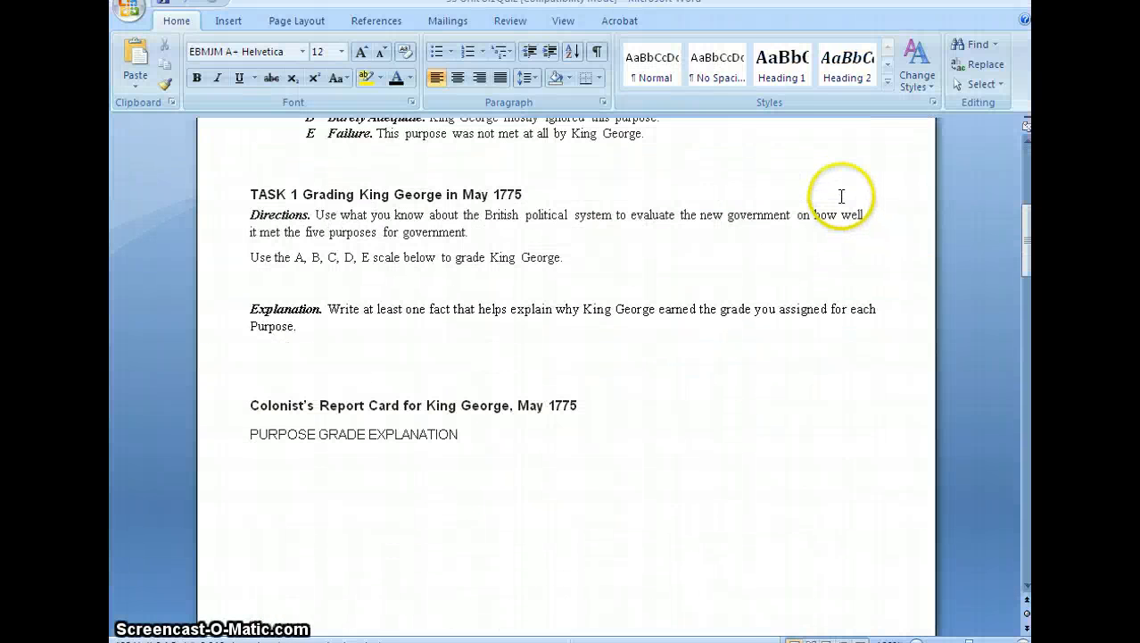
scroll(839, 200, "down", 12)
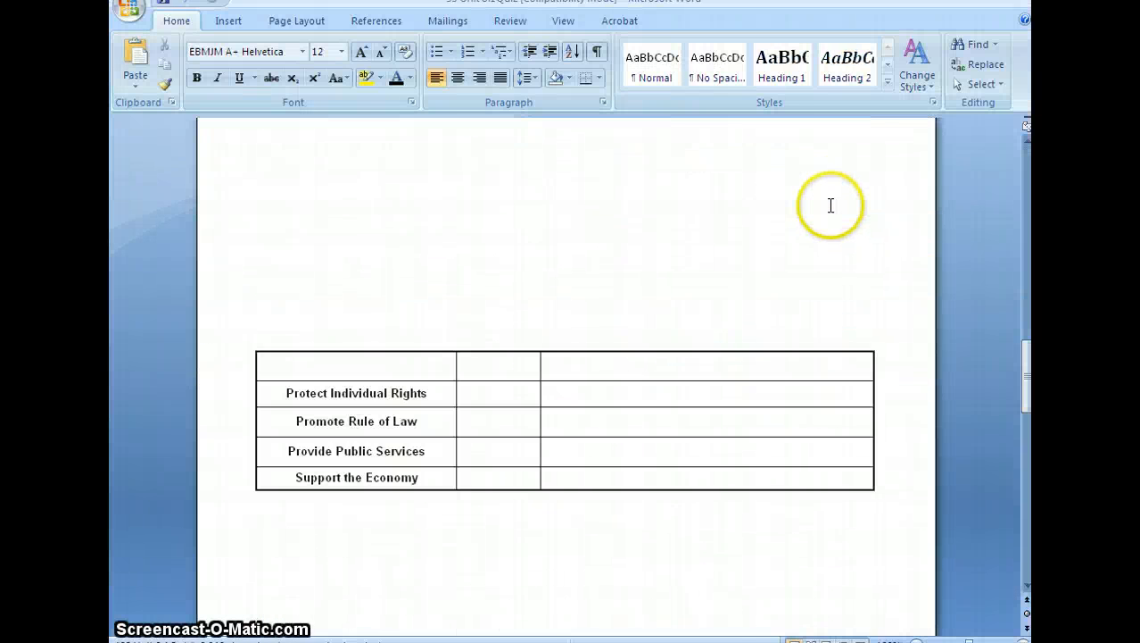
left_click(498, 390)
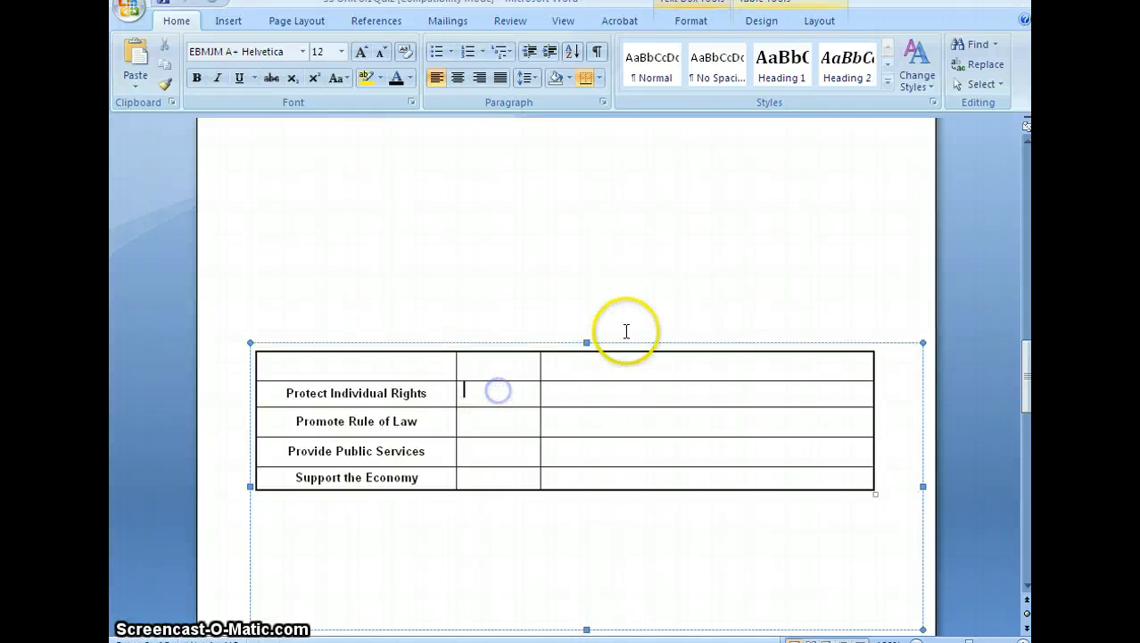
scroll(627, 332, "down", 3)
scroll(620, 317, "up", 5)
scroll(618, 315, "down", 12)
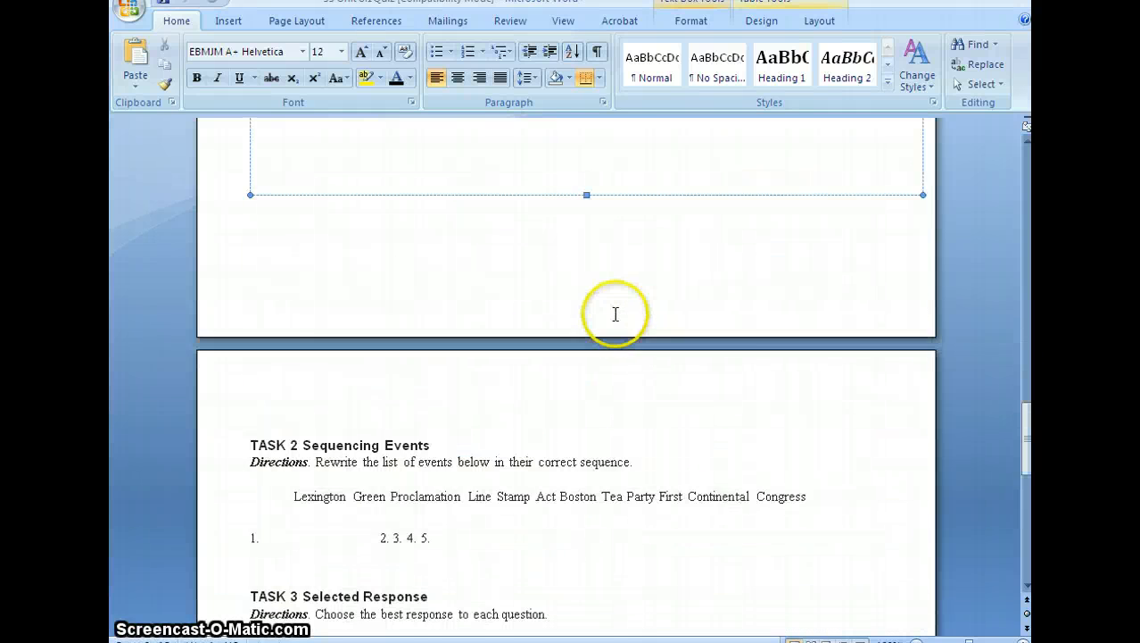
scroll(616, 314, "down", 8)
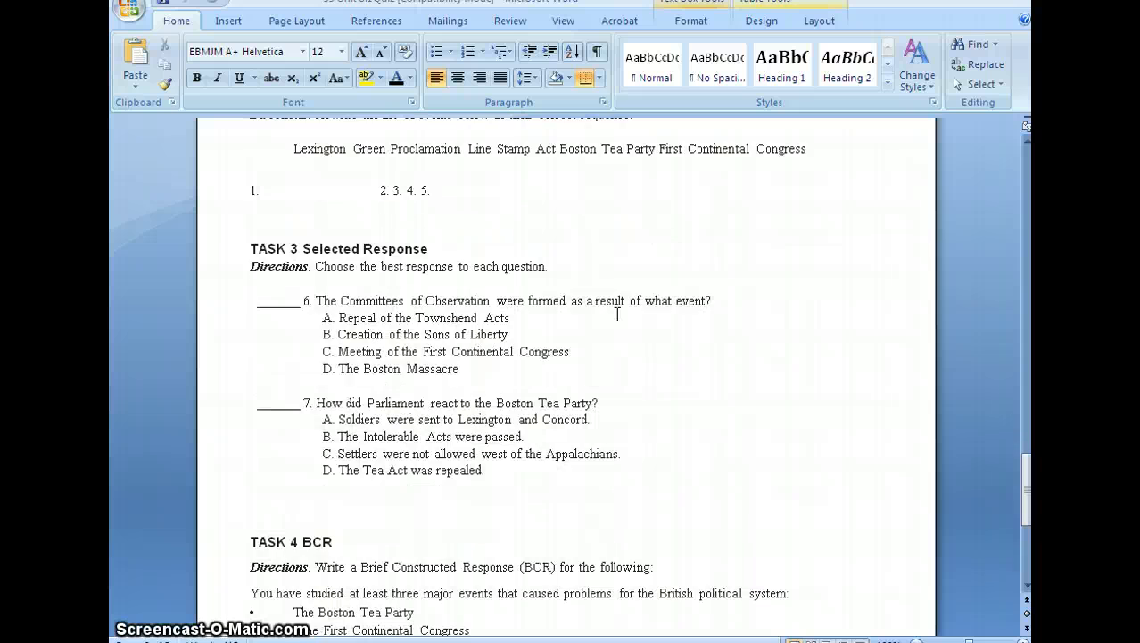
scroll(616, 312, "down", 7)
scroll(616, 312, "up", 5)
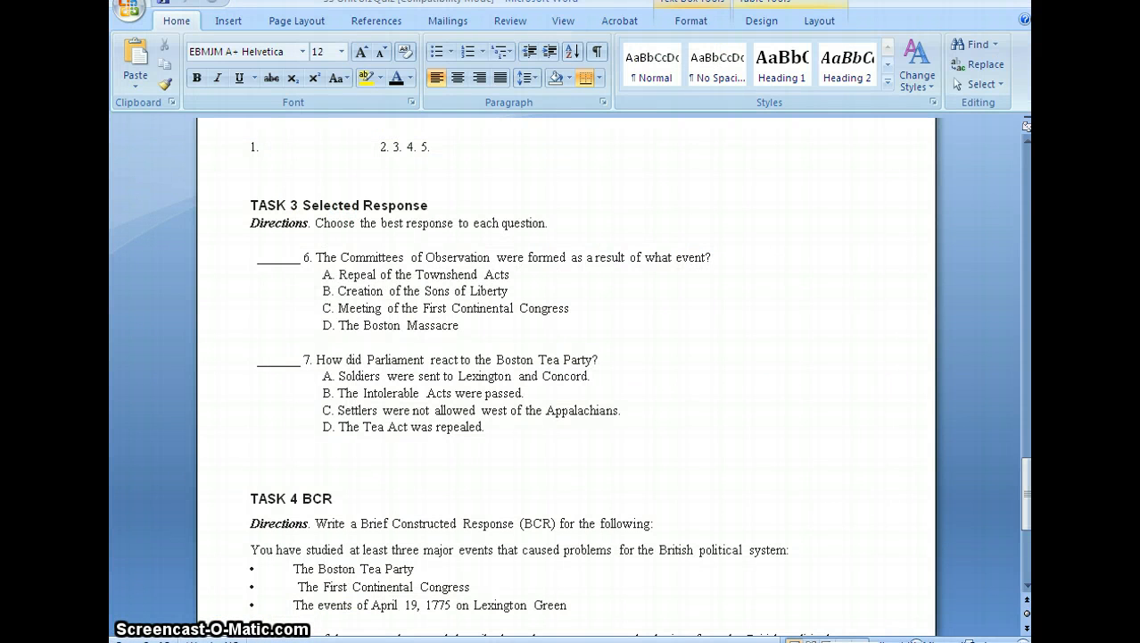
Switch to the reformatted mid-point quiz in Word and review its tasks, report card table, and name and period line.
key("alt+Tab")
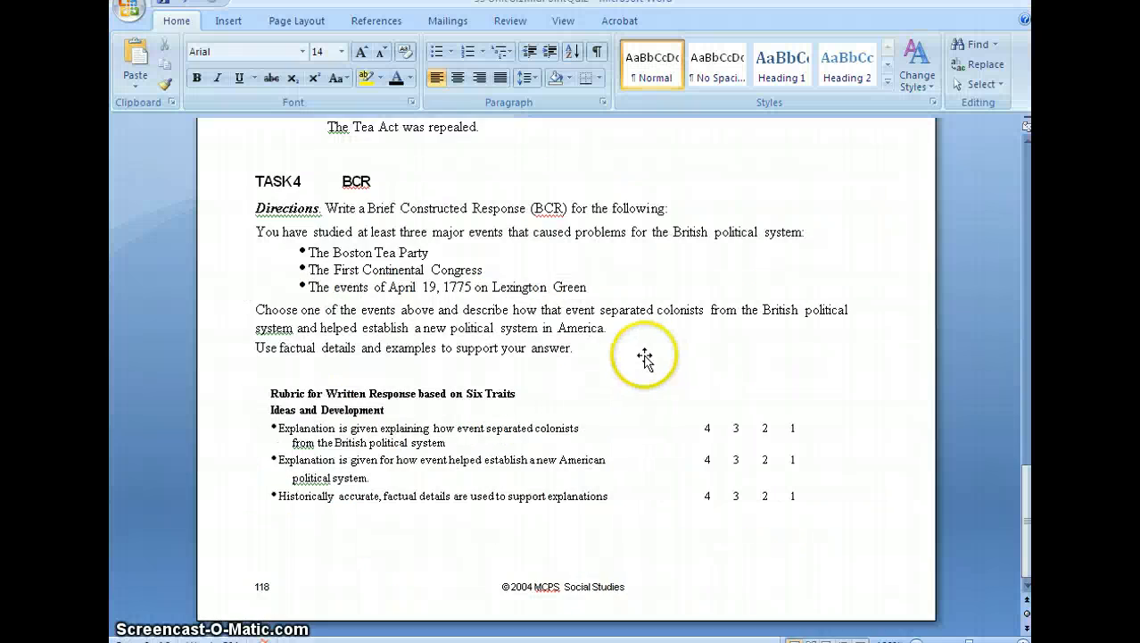
scroll(640, 358, "up", 10)
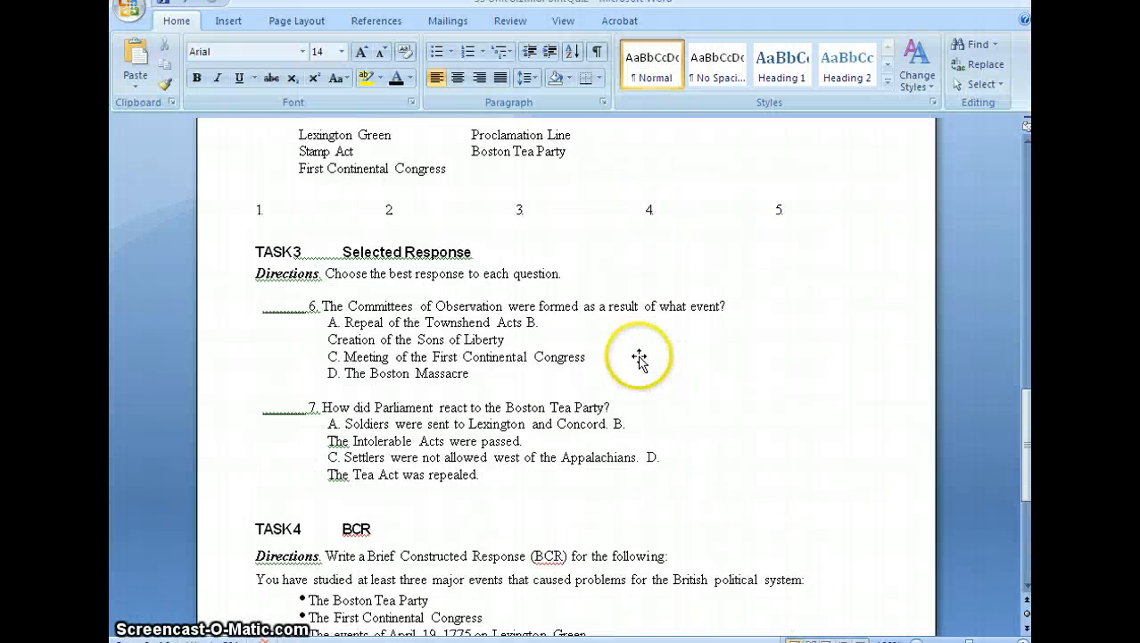
scroll(639, 360, "up", 8)
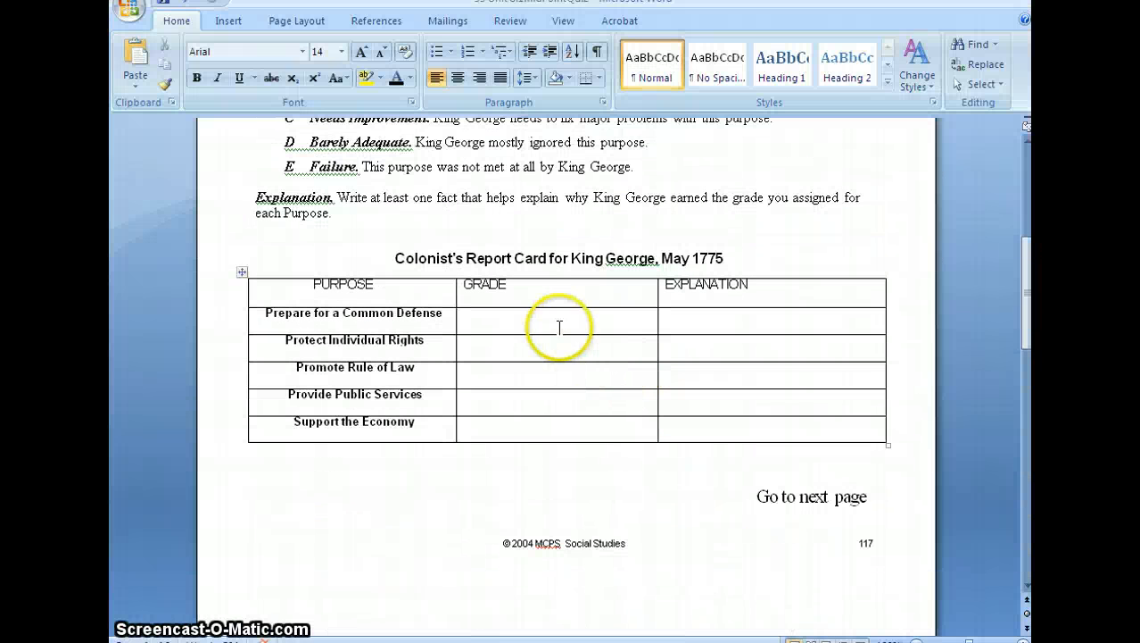
left_click(395, 258)
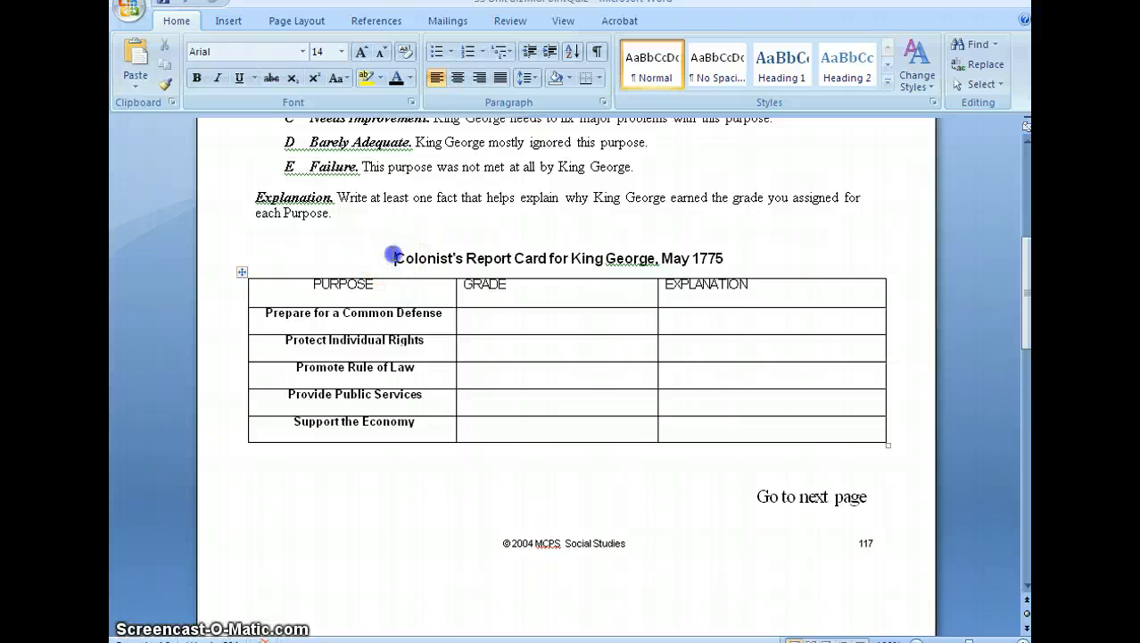
scroll(424, 323, "up", 8)
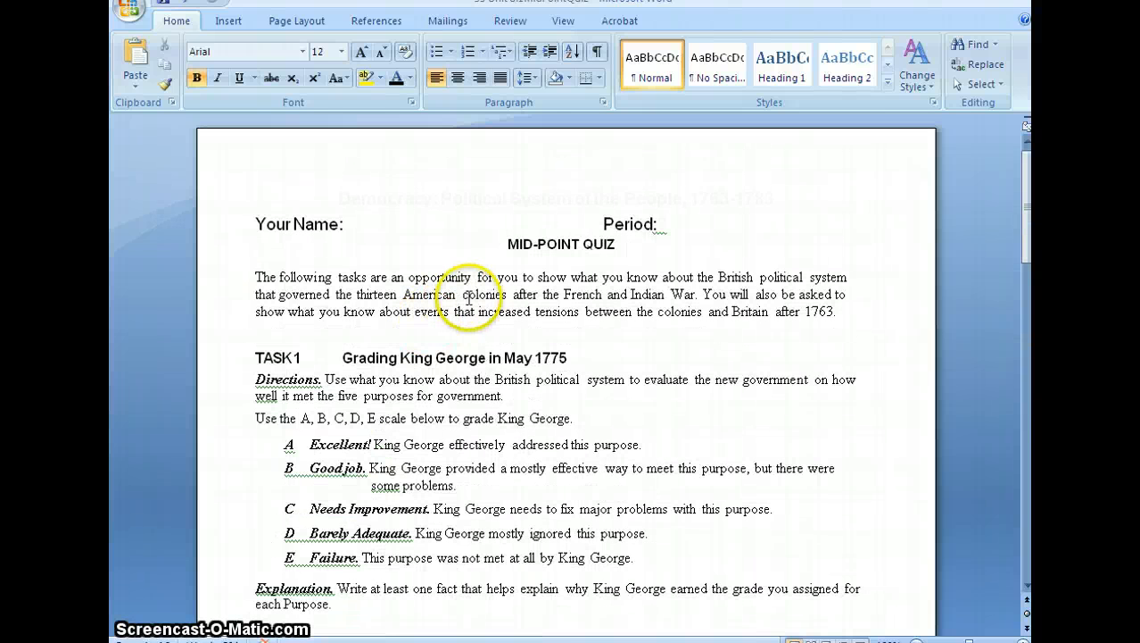
left_click(331, 219)
left_click(253, 224)
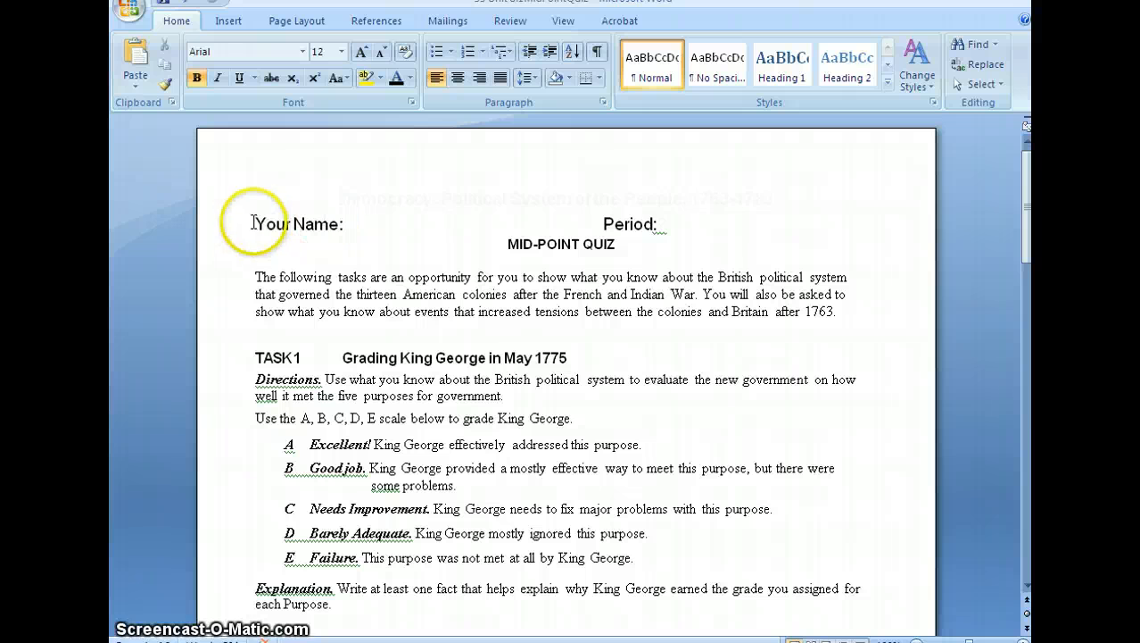
left_click(622, 225)
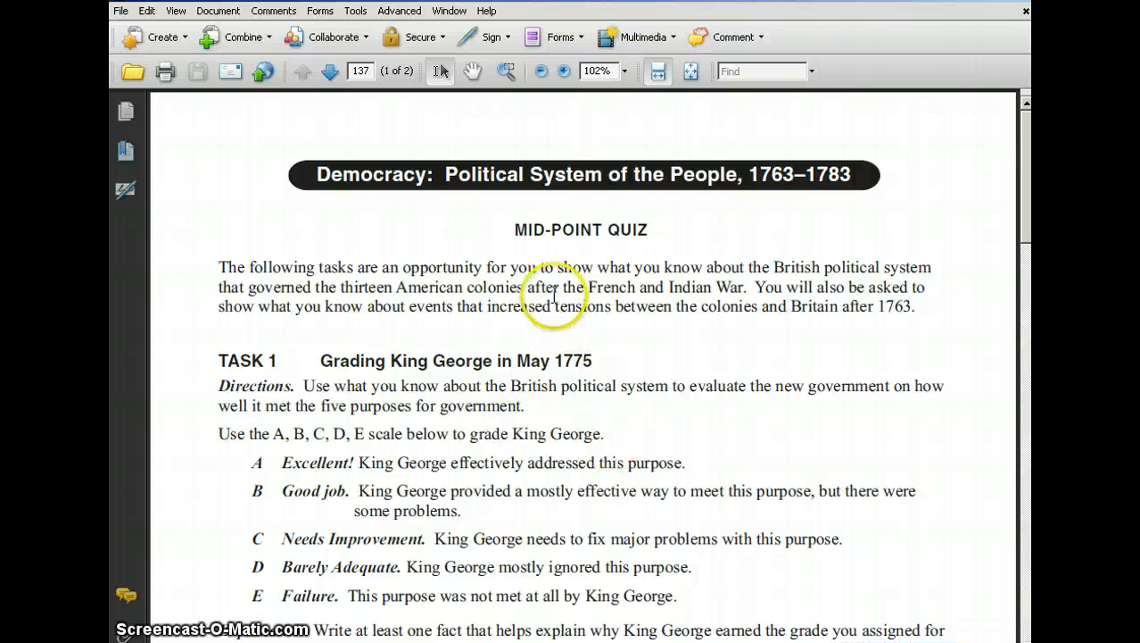
Switch back to the quiz PDF in Acrobat and start form editing with automatic detection of its form fields.
scroll(660, 280, "down", 3)
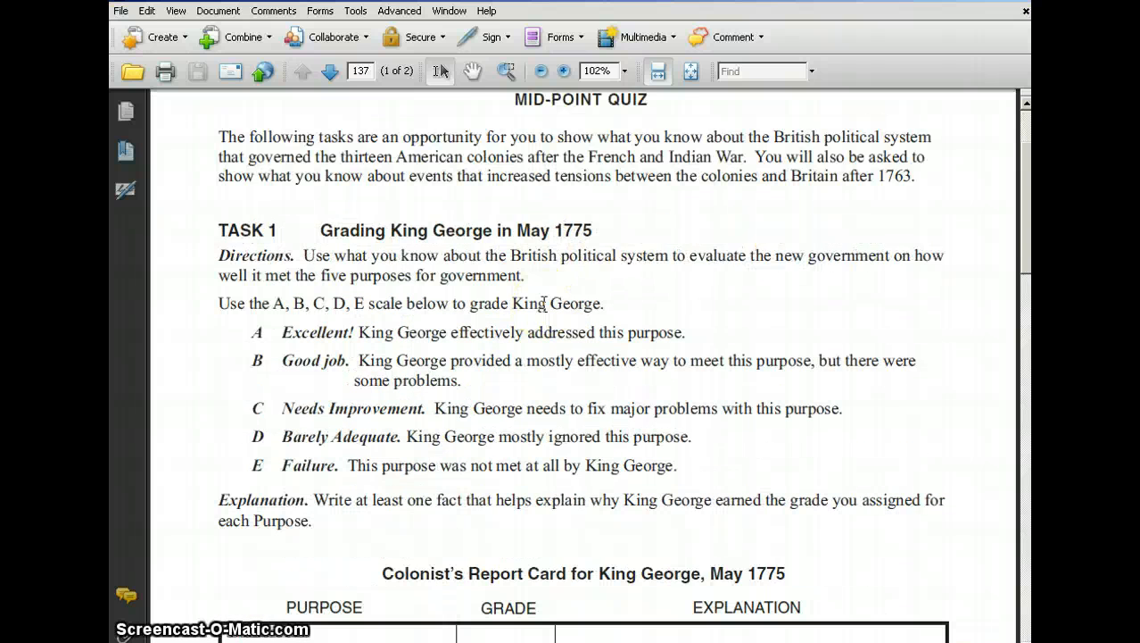
scroll(544, 303, "down", 7)
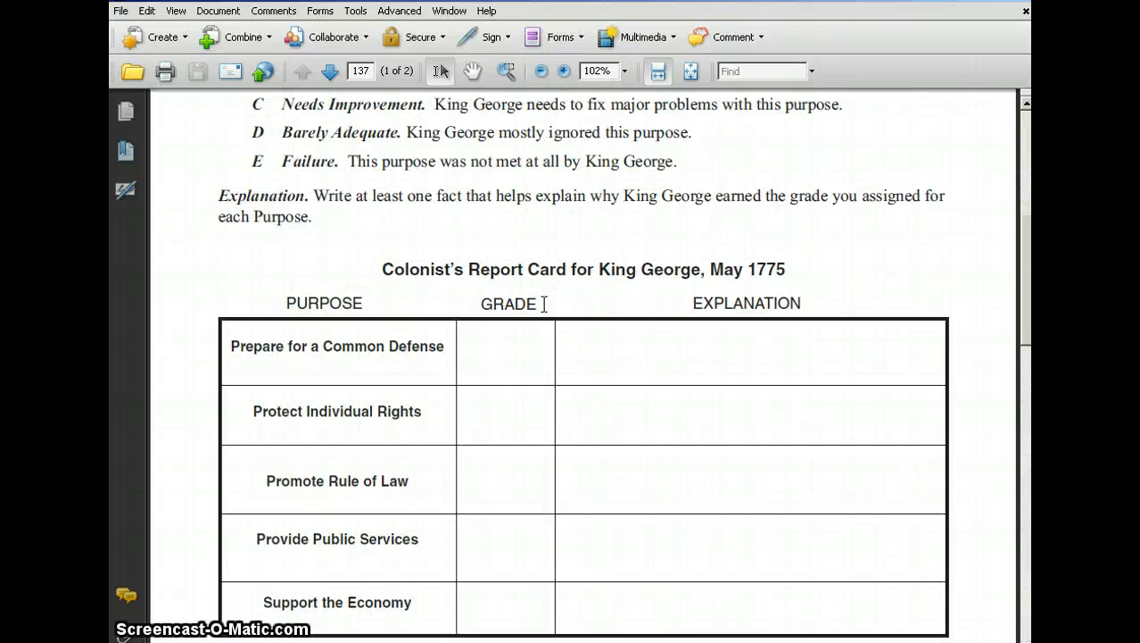
scroll(543, 304, "up", 9)
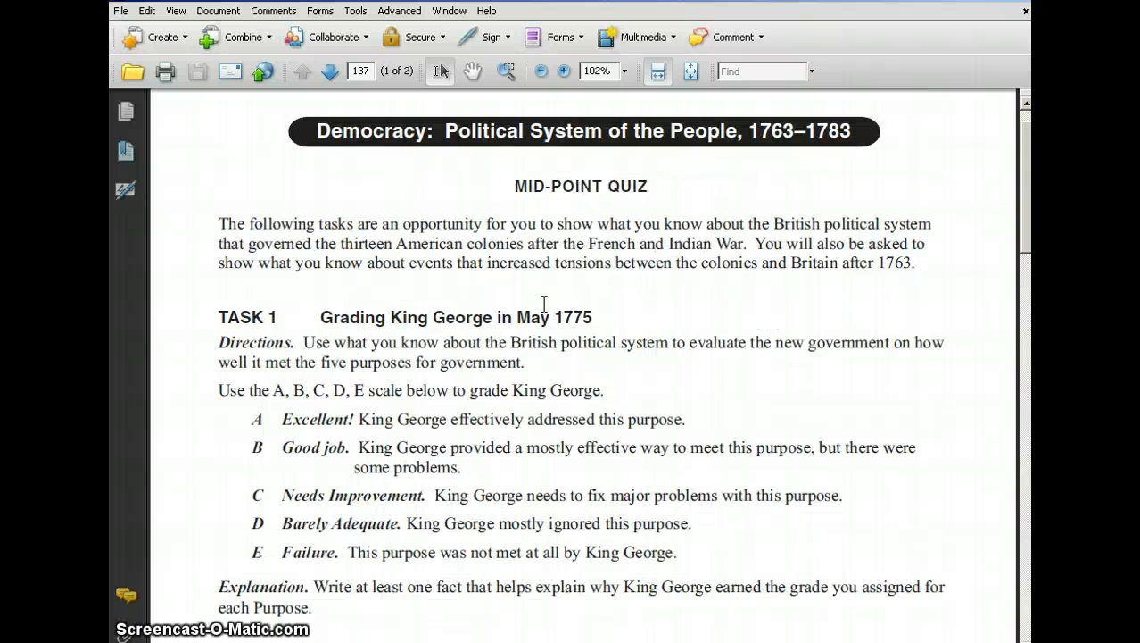
scroll(553, 299, "down", 7)
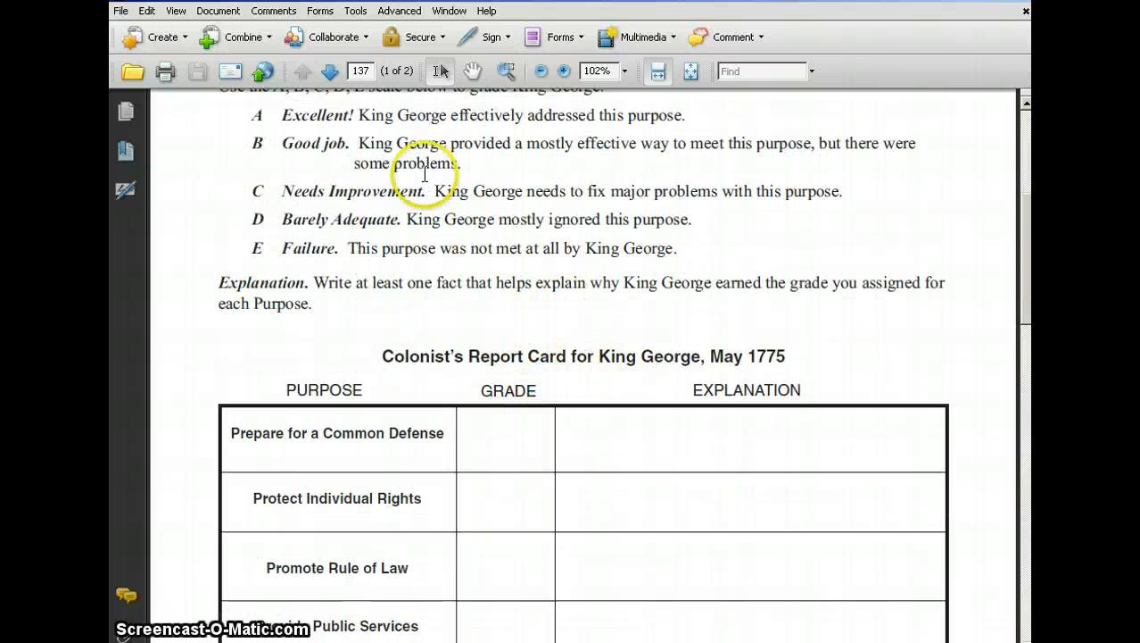
left_click(323, 11)
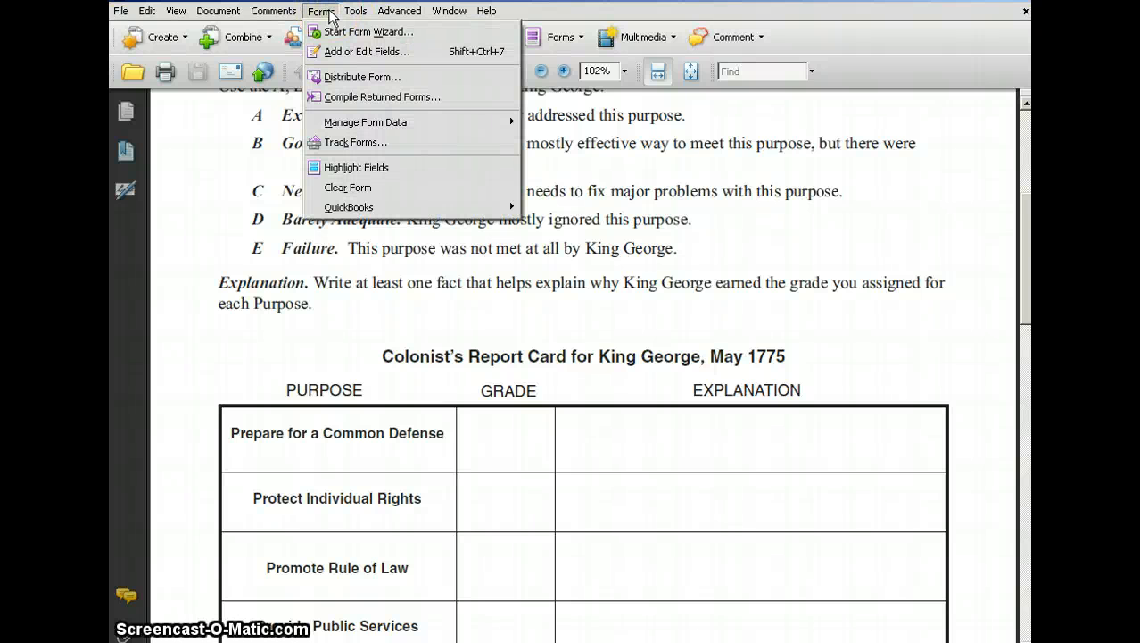
left_click(409, 52)
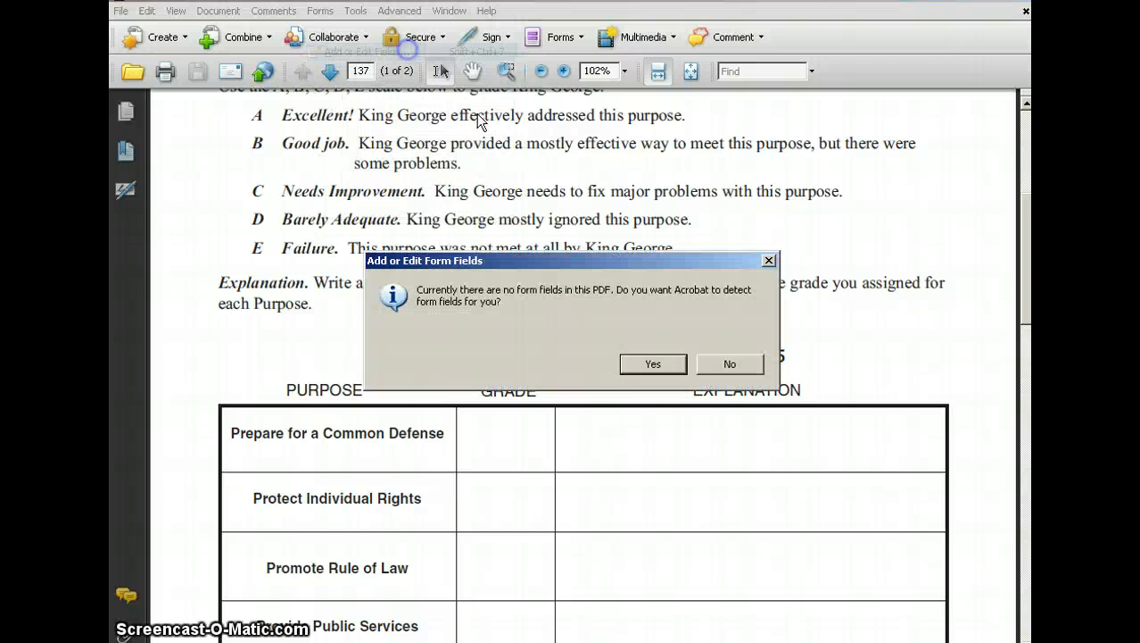
left_click(654, 364)
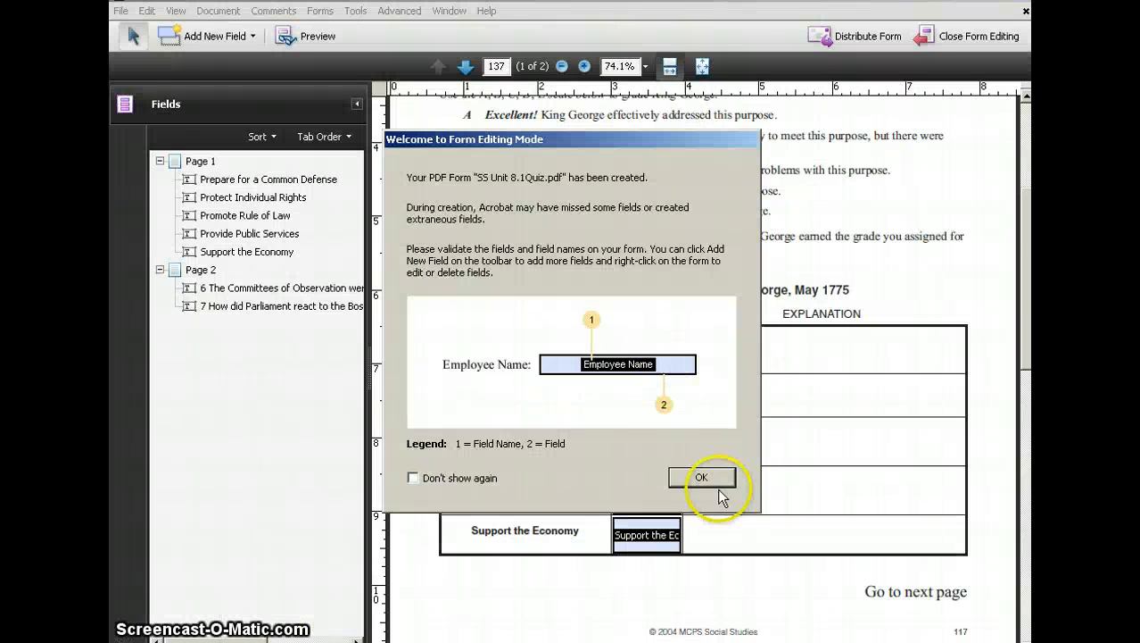
left_click(705, 478)
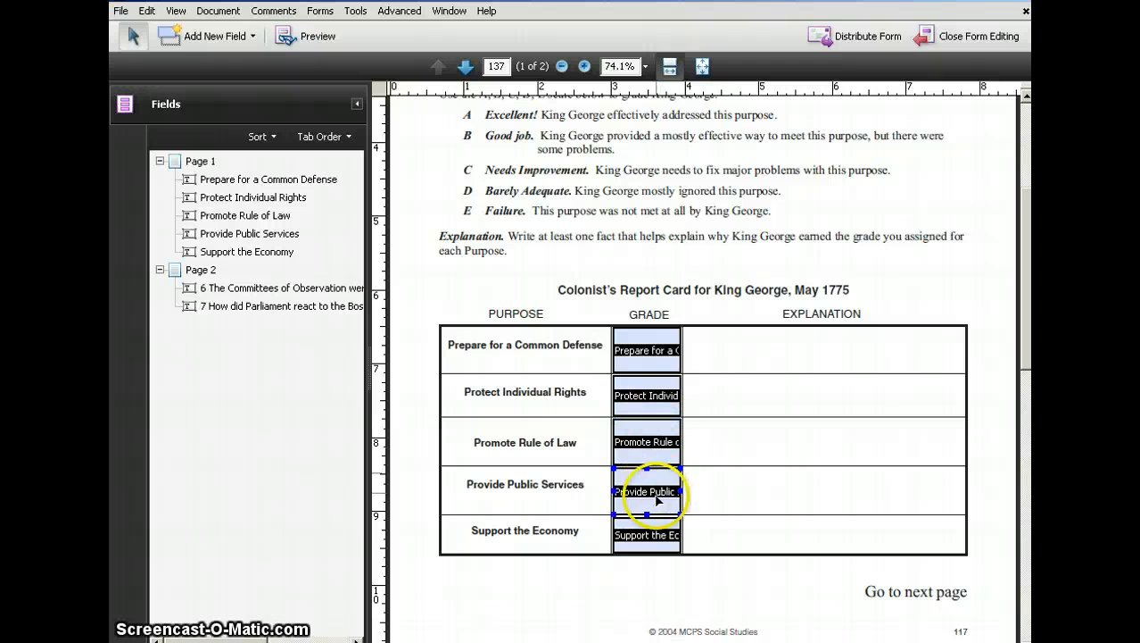
Add a text field in the Explanation cell of the Prepare for a Common Defense row, keeping its default name.
left_click(651, 540)
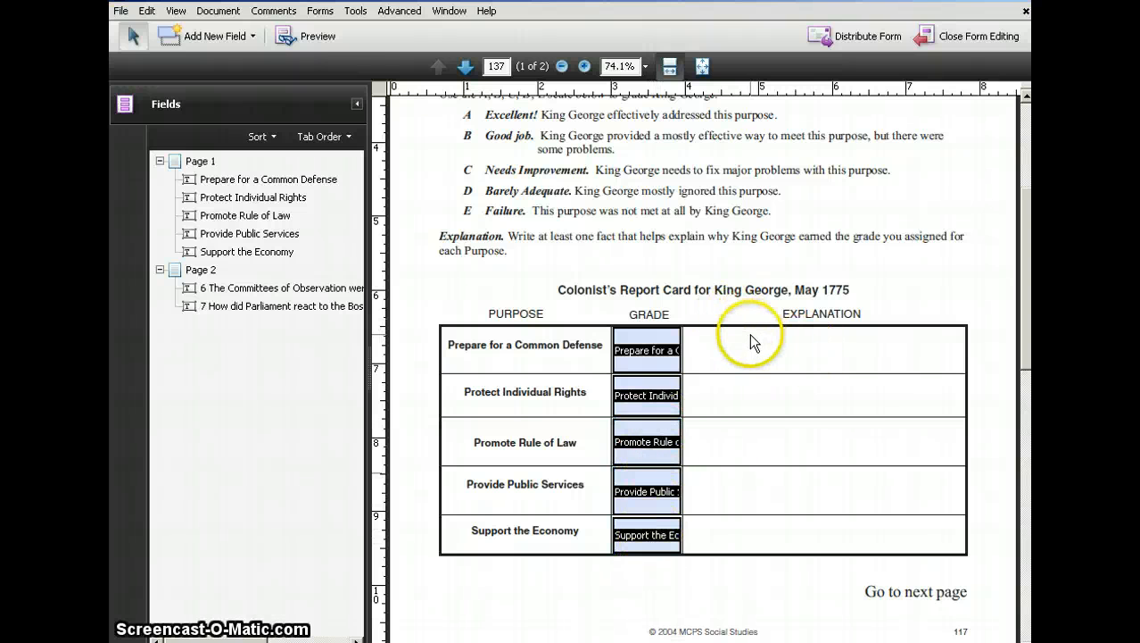
left_click(252, 37)
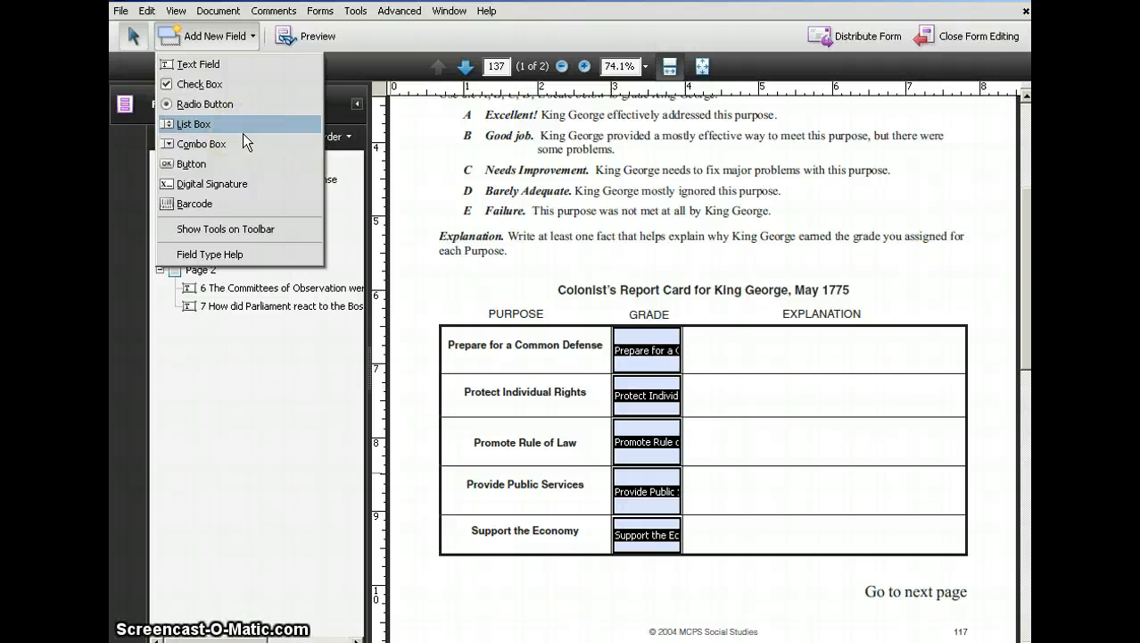
left_click(243, 64)
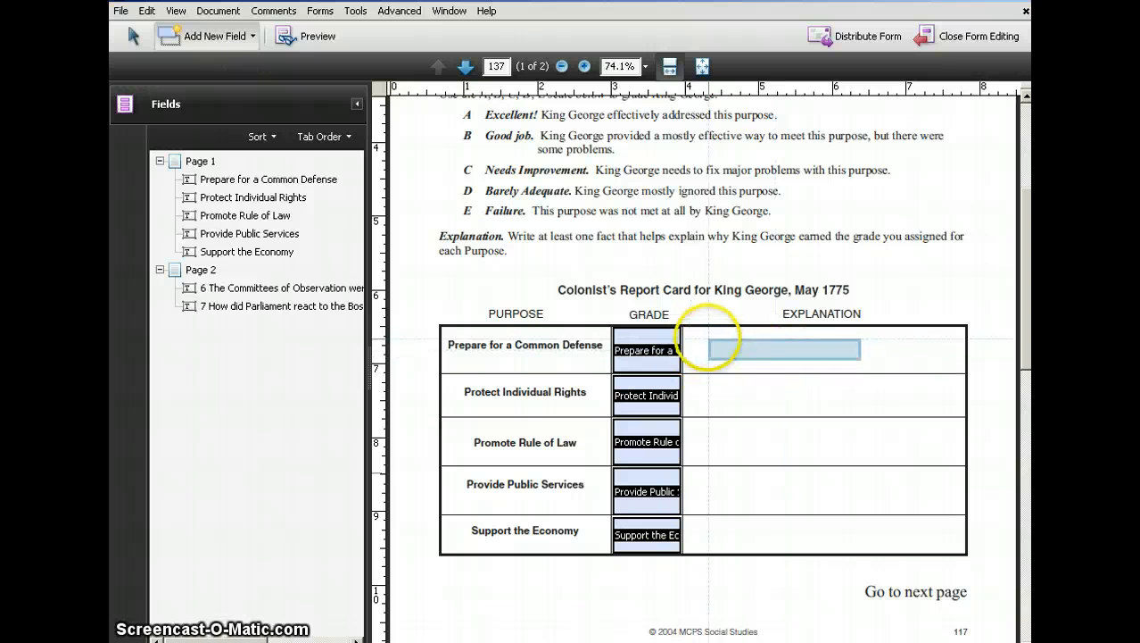
left_click(705, 340)
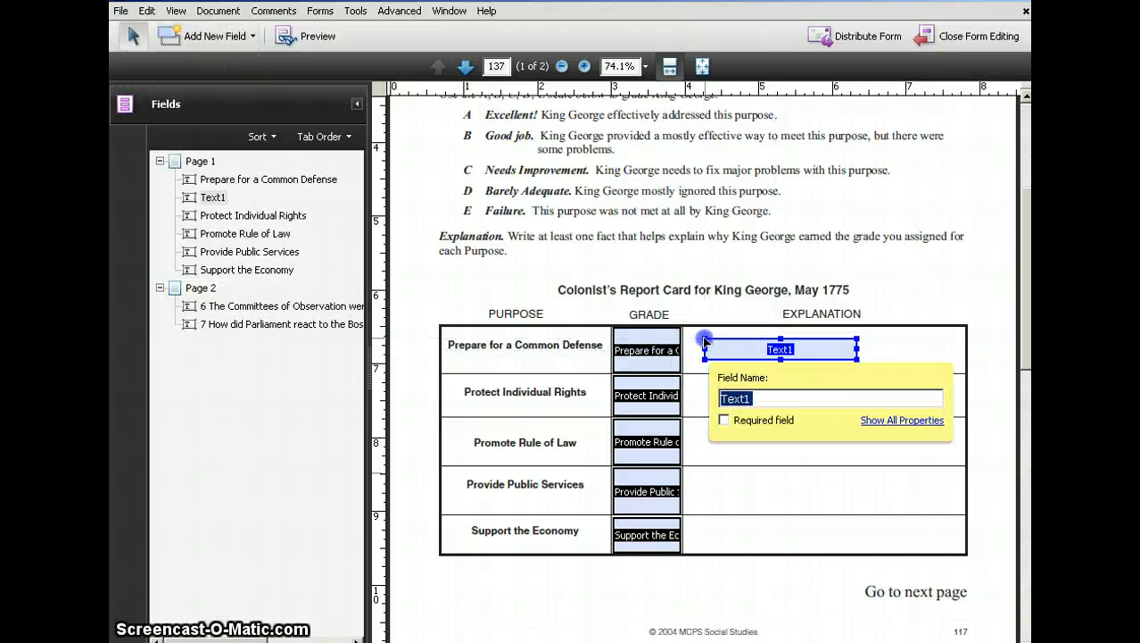
left_click(791, 457)
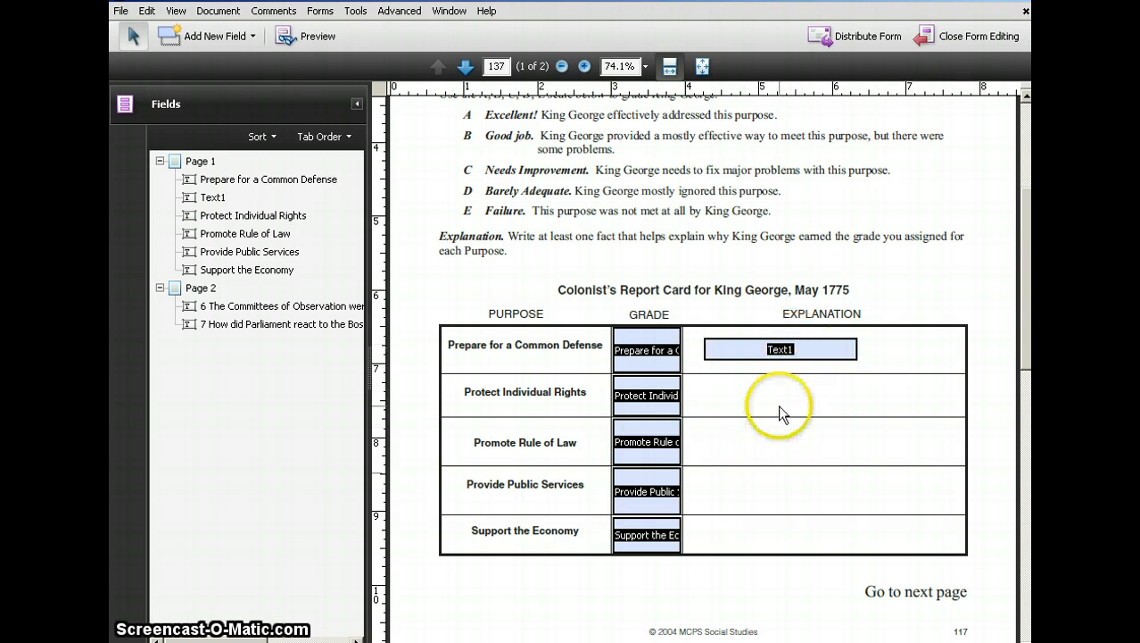
Add text fields with default names in the Explanation cells of the Protect Individual Rights and Promote Rule of Law rows.
left_click(250, 36)
left_click(236, 64)
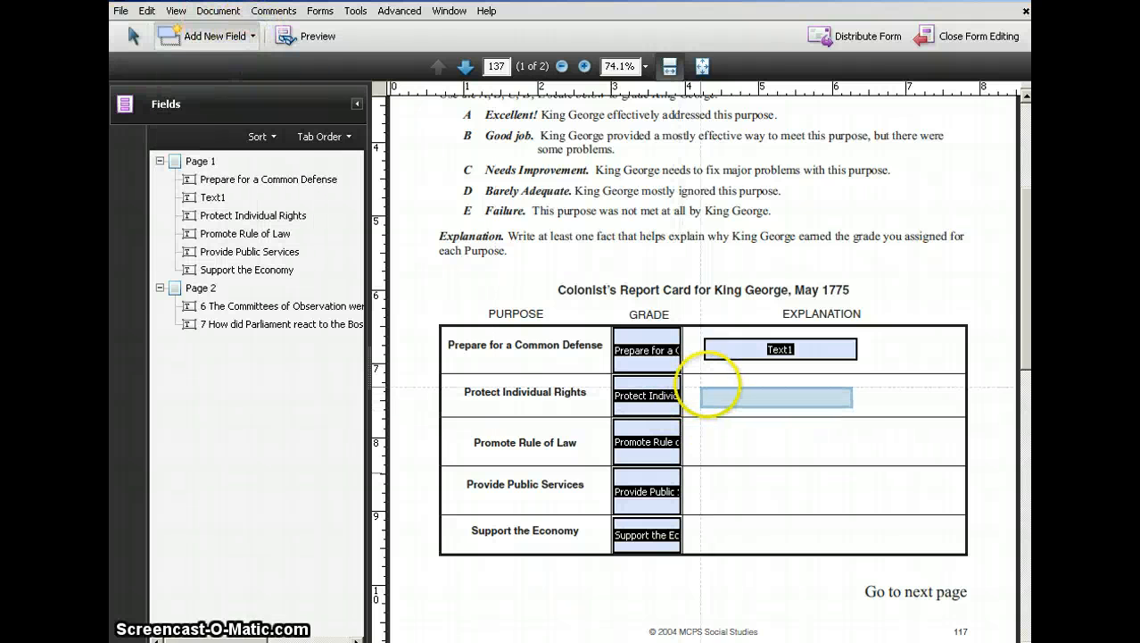
left_click(726, 390)
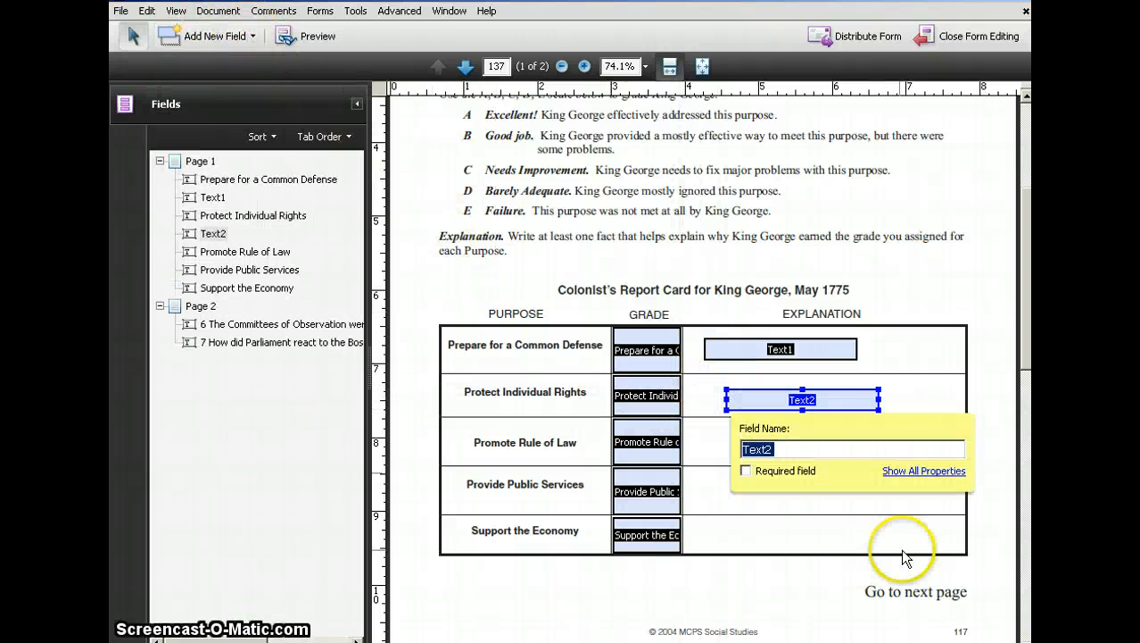
left_click(778, 521)
left_click(250, 36)
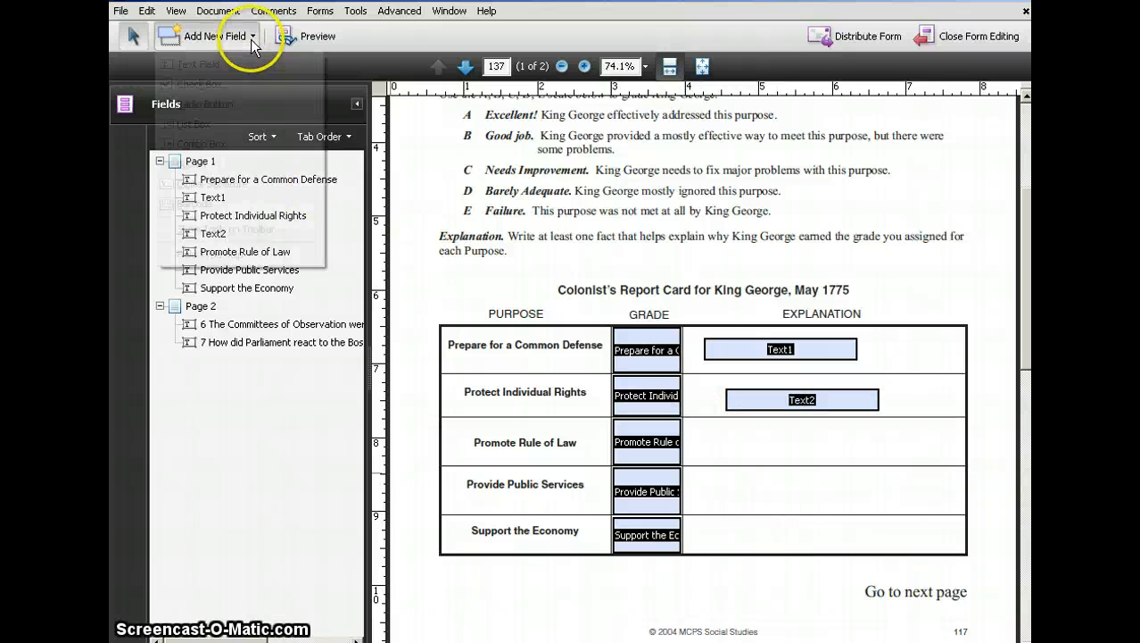
left_click(236, 65)
left_click(720, 435)
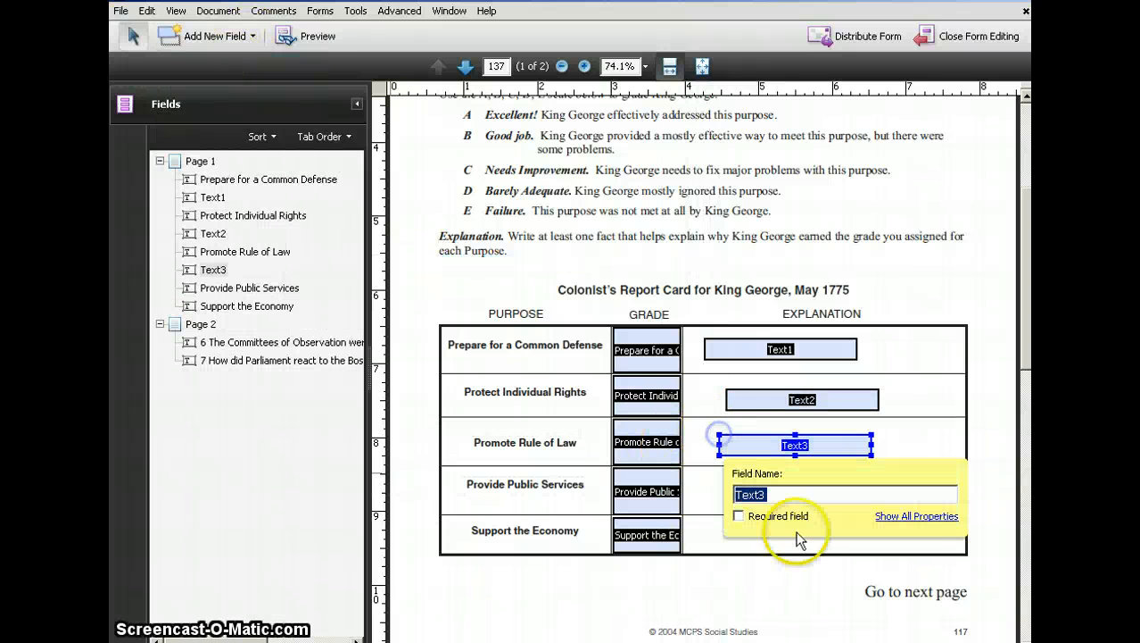
left_click(724, 552)
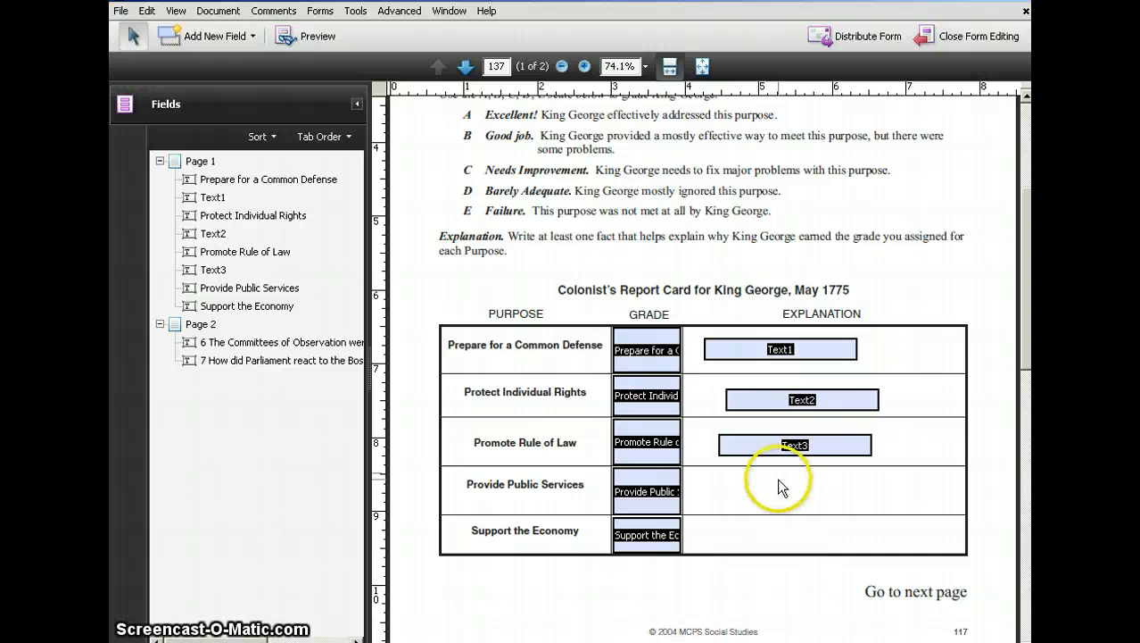
Dismiss the untagged-document reading dialog and shift the question 6 answer field in Task 3 slightly lower.
scroll(782, 496, "down", 1)
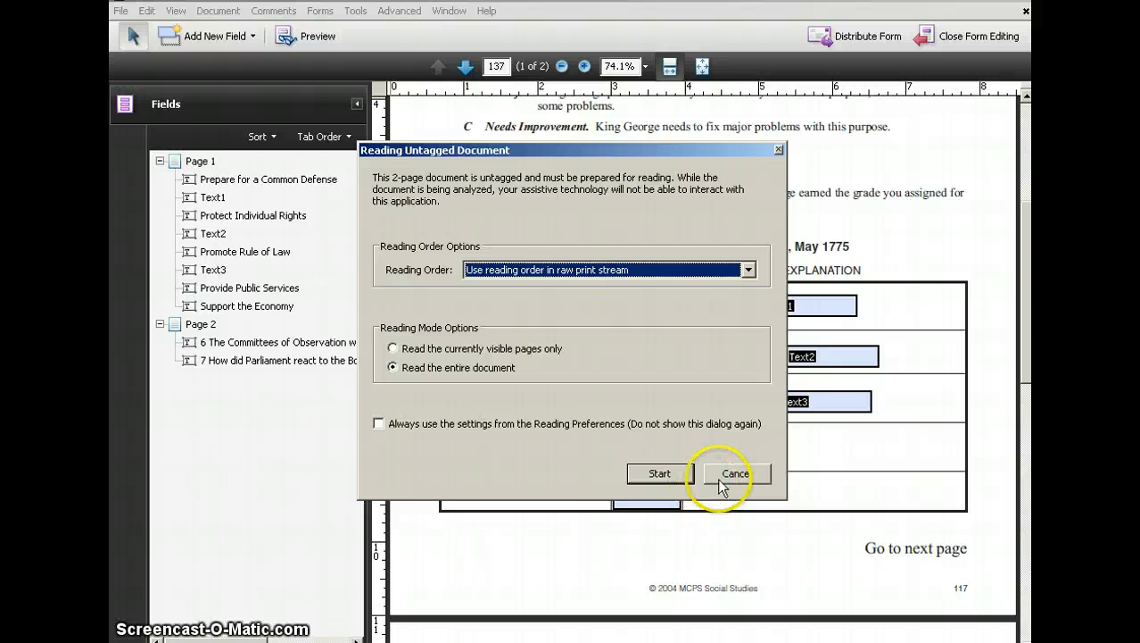
left_click(667, 476)
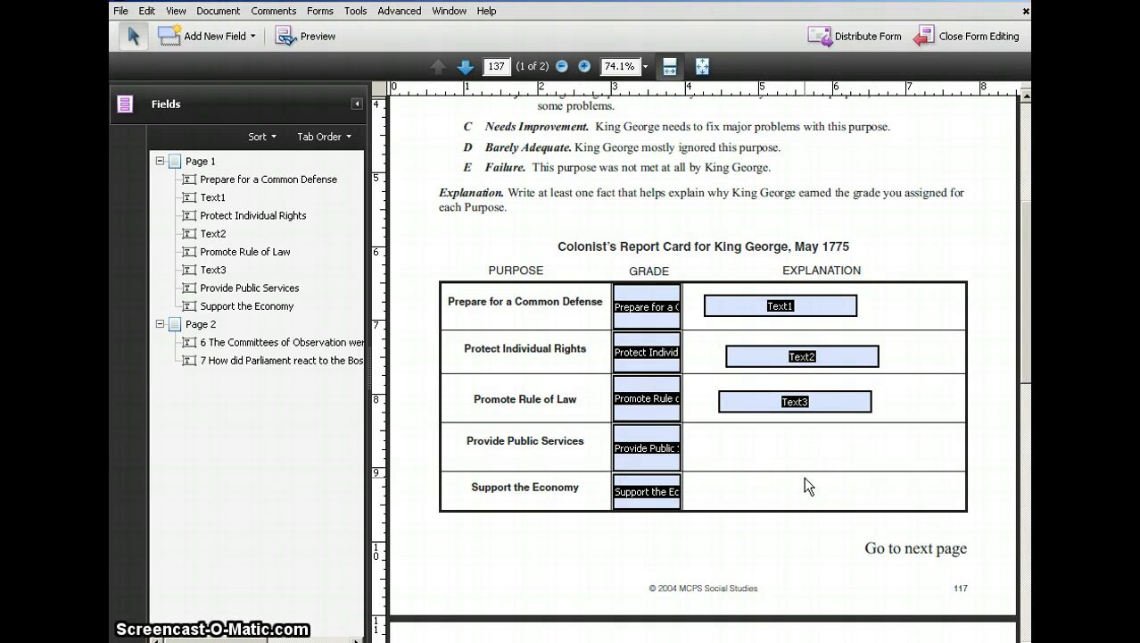
scroll(803, 487, "down", 8)
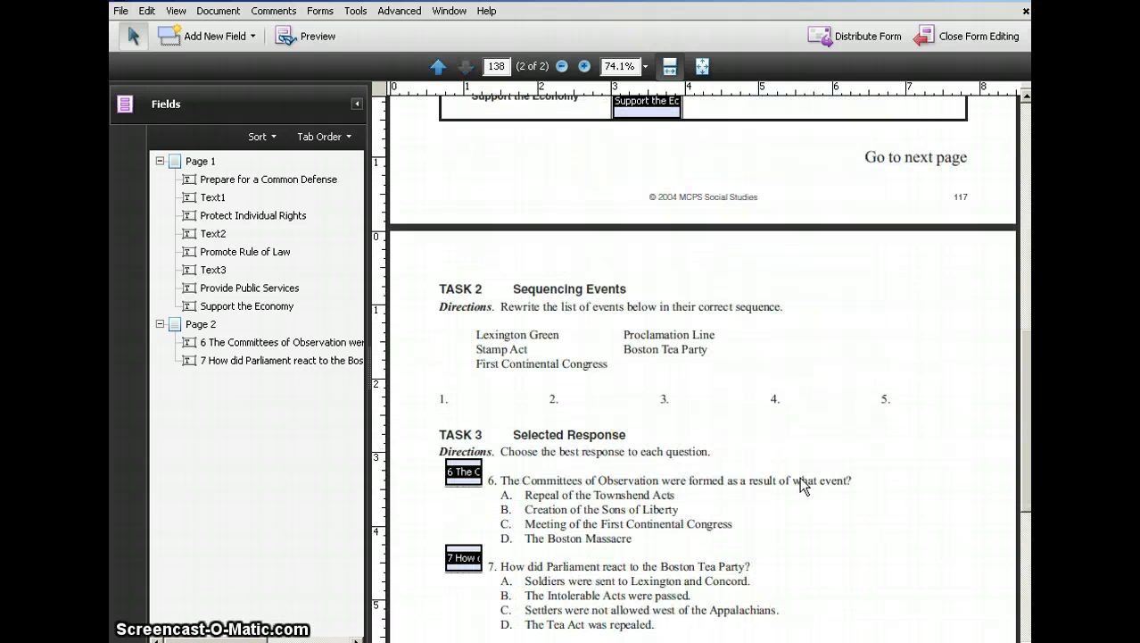
scroll(803, 486, "down", 1)
left_click(463, 429)
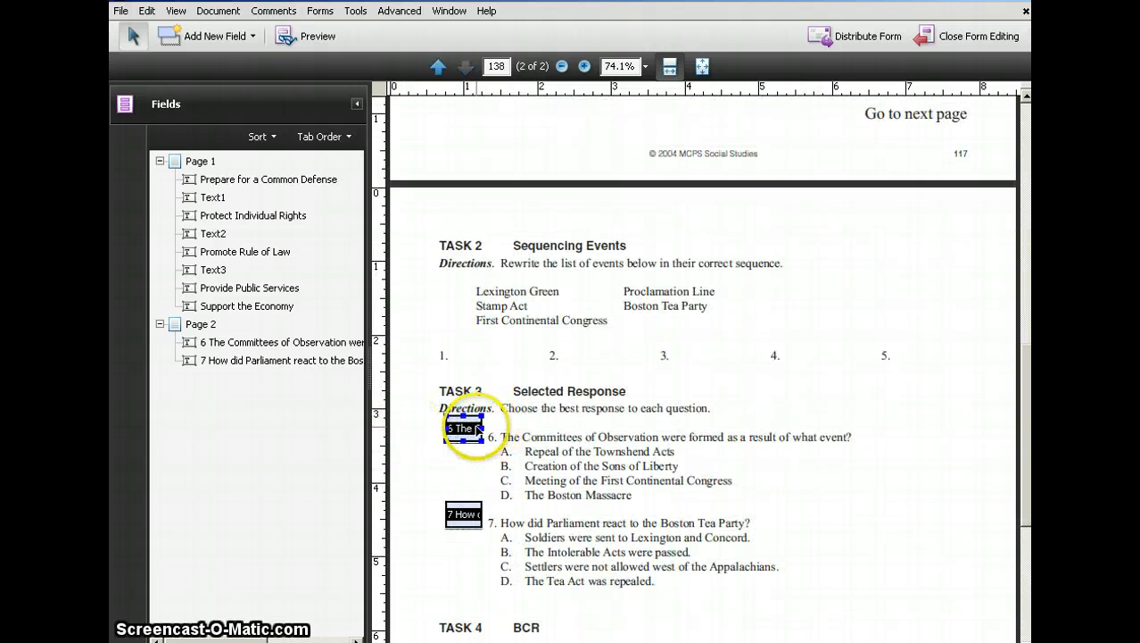
left_click_drag(463, 432, 473, 431)
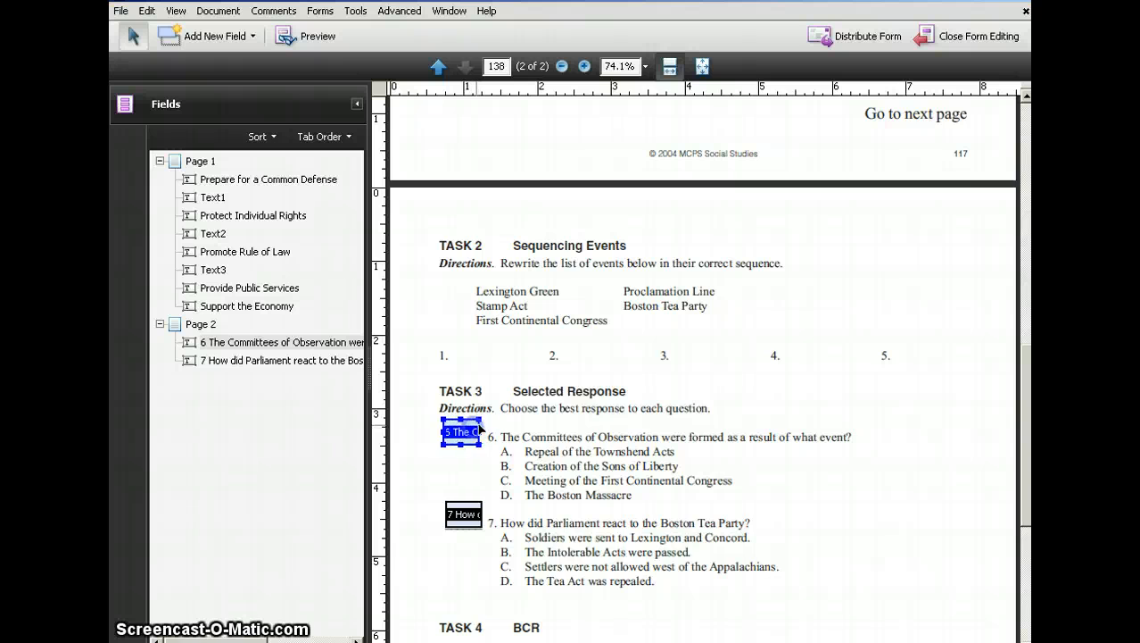
Close form editing and enter "gdfhdf" as the explanation for Prepare for a Common Defense.
scroll(473, 392, "up", 3)
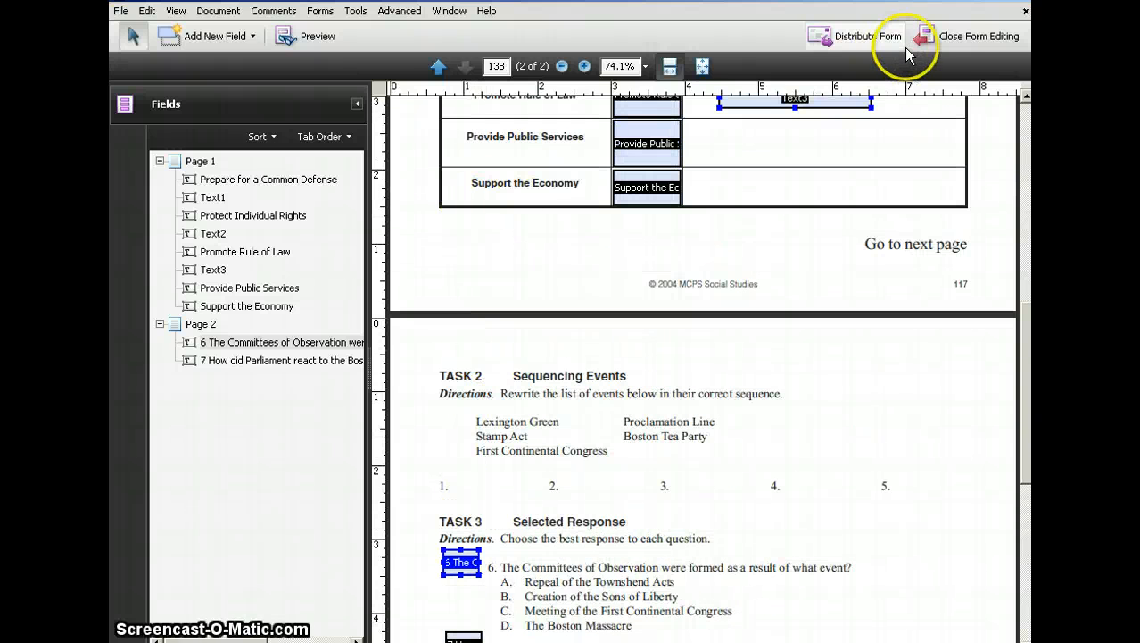
left_click(979, 40)
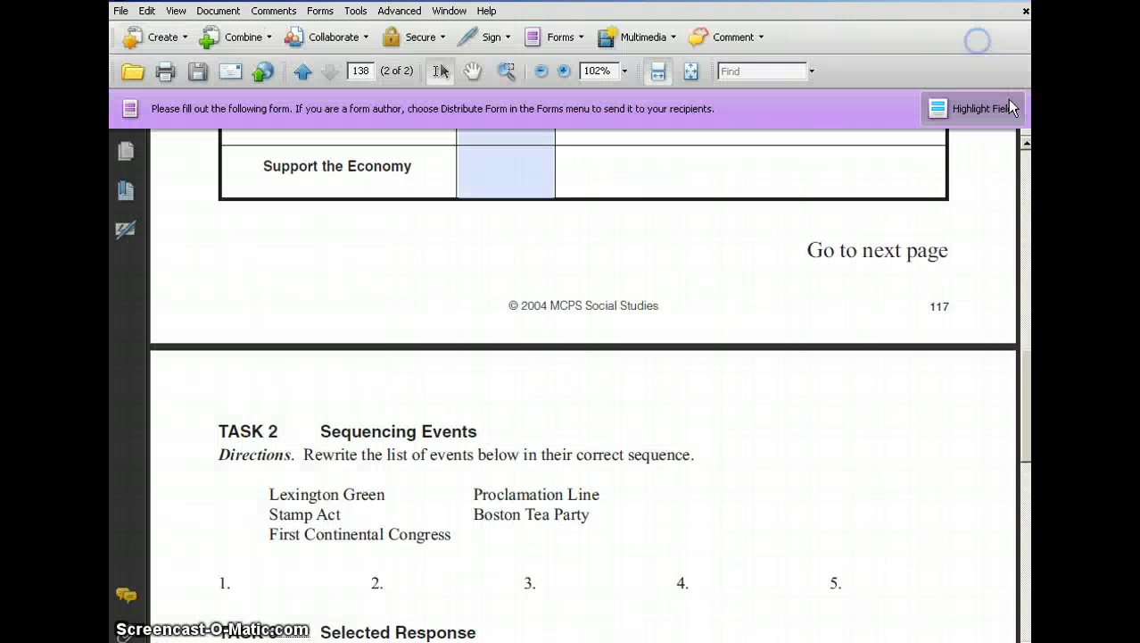
scroll(854, 247, "up", 5)
left_click(683, 393)
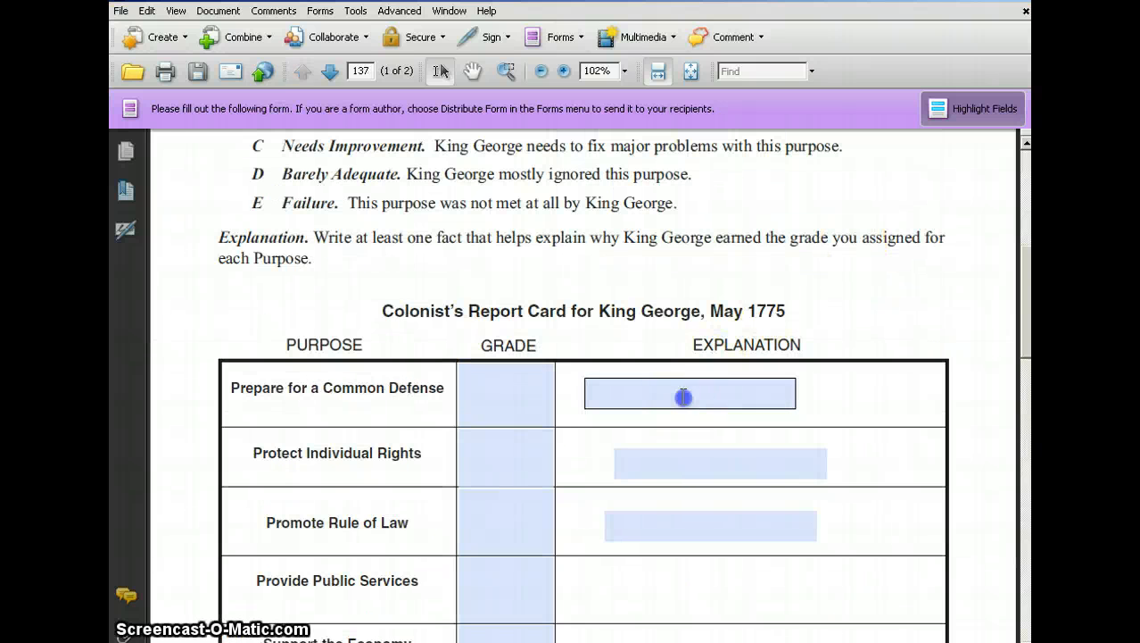
type("gdfhdf")
Fill the Prepare for a Common Defense grade and the Protect Individual Rights explanation with long test strings of repeated "fgh".
left_click(483, 390)
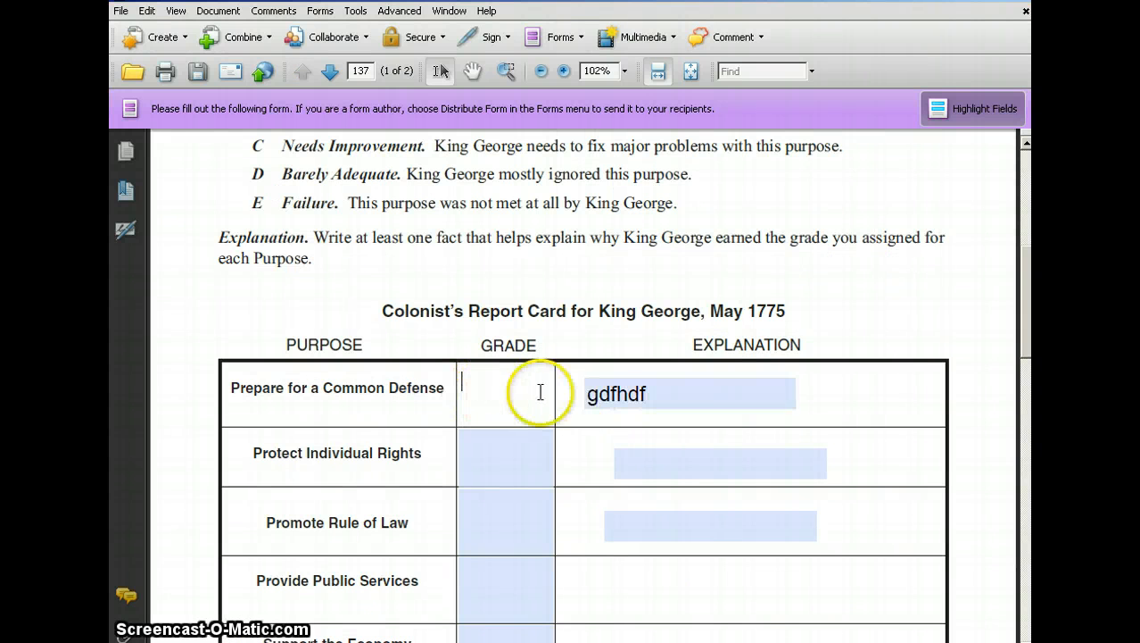
type("dhghfghfghfghfghfghfghfghfgh")
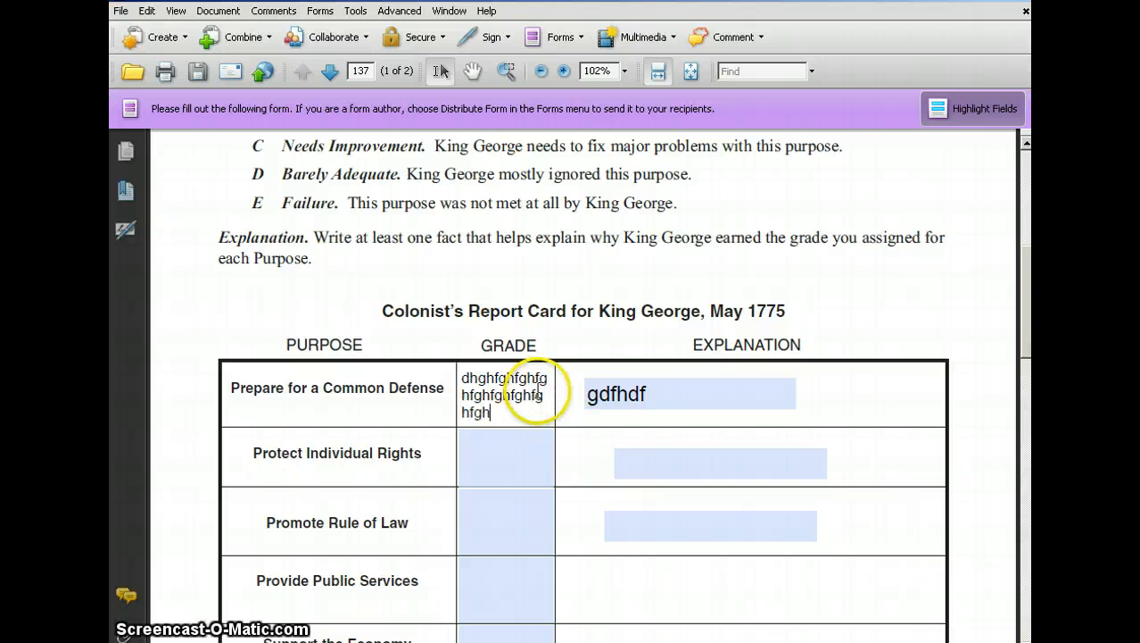
type("fghfghfghfgh")
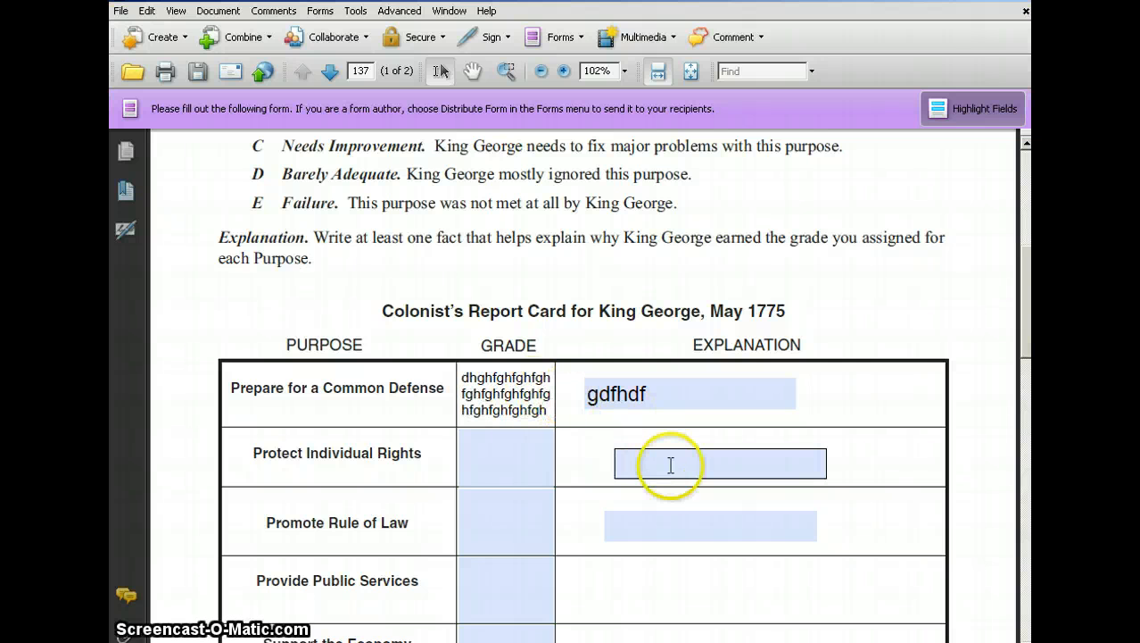
left_click(673, 459)
type("gfhfghfghfghfghfghfghfghfghfghfghfgh")
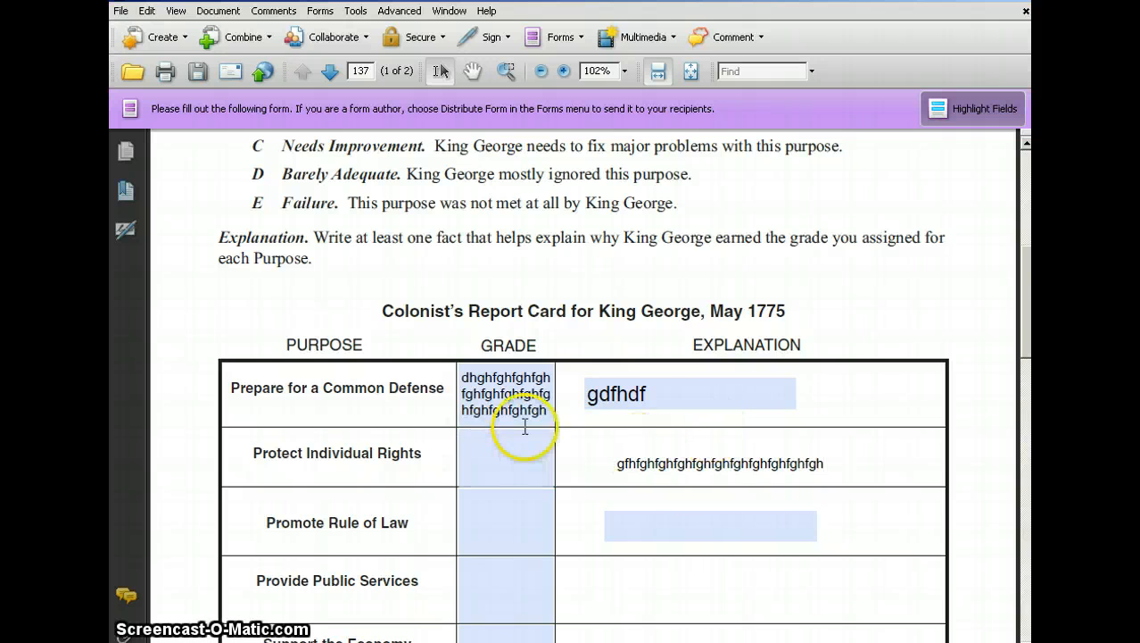
Save the filled-in form as a PDF named SS Unit 8.1QuizTest in My Documents.
scroll(522, 420, "up", 10)
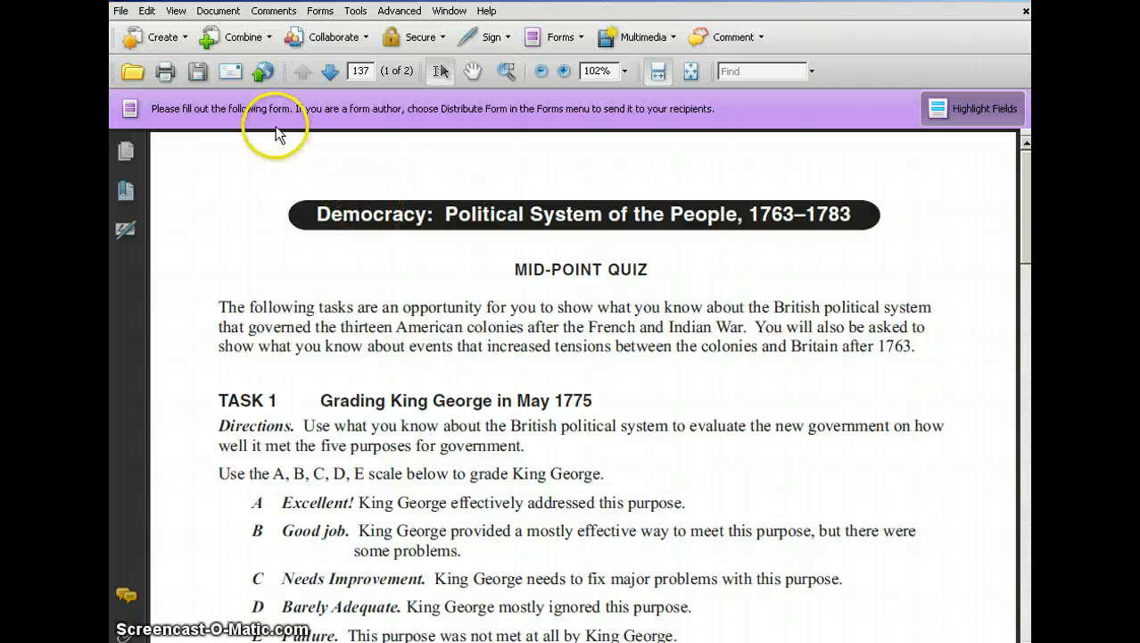
left_click(121, 12)
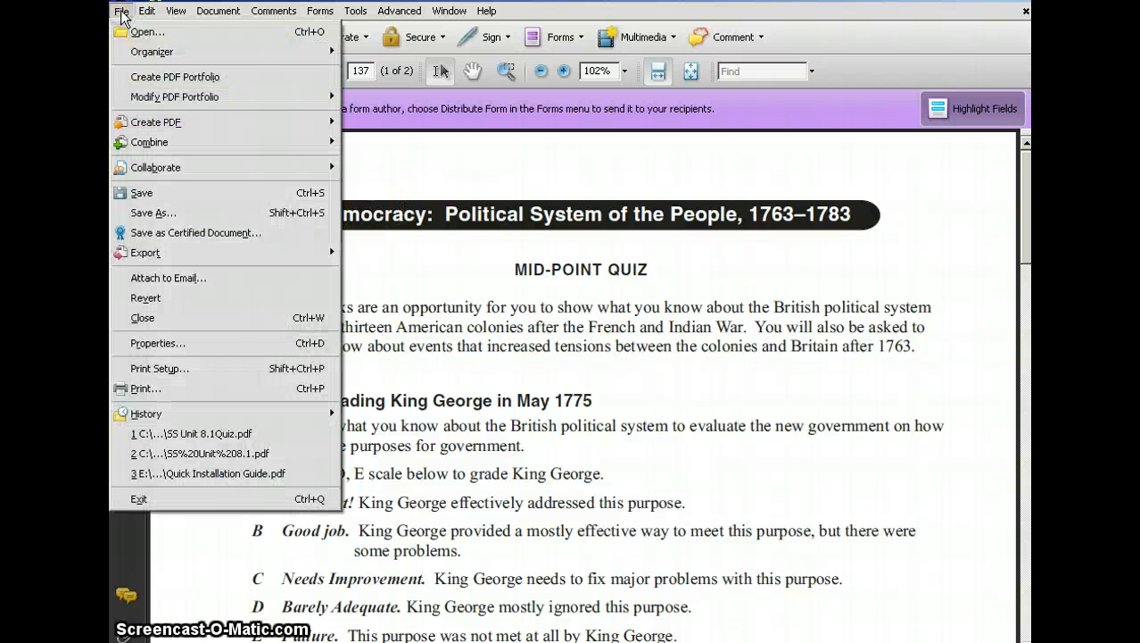
left_click(170, 211)
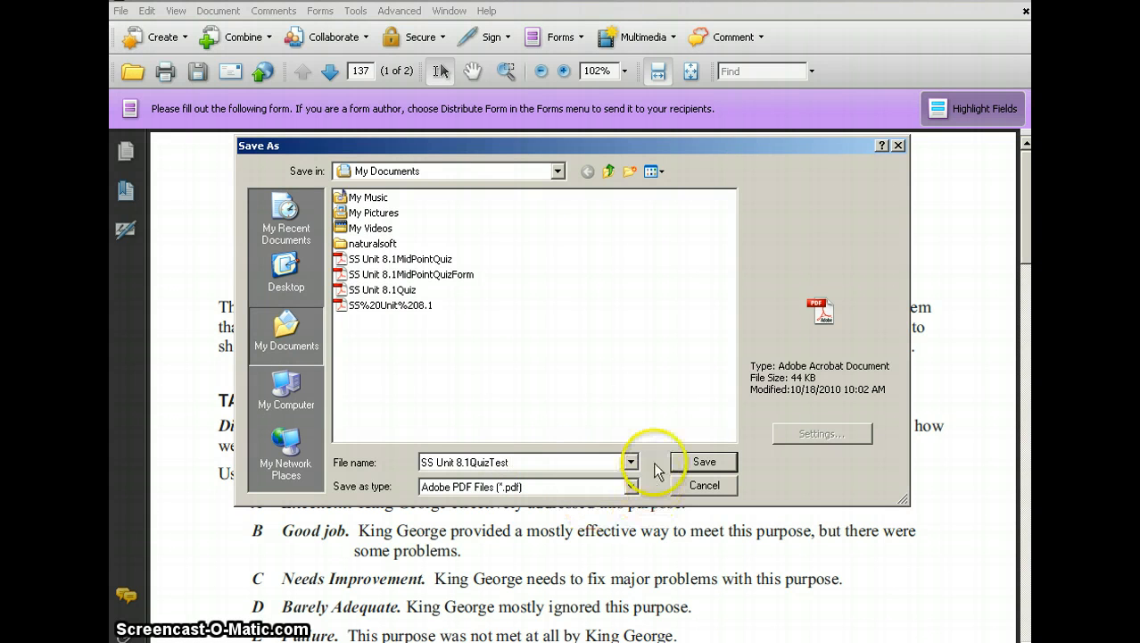
left_click(693, 460)
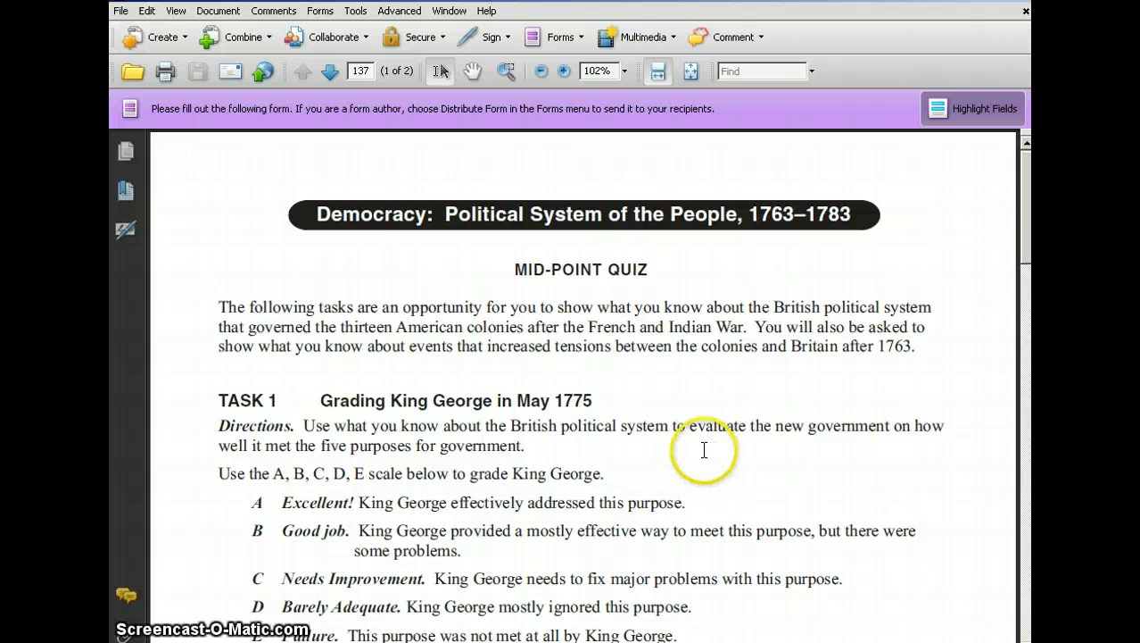
Check the saved form's report card by placing the cursor in the empty Protect Individual Rights and Promote Rule of Law fields.
scroll(700, 438, "down", 10)
left_click(509, 415)
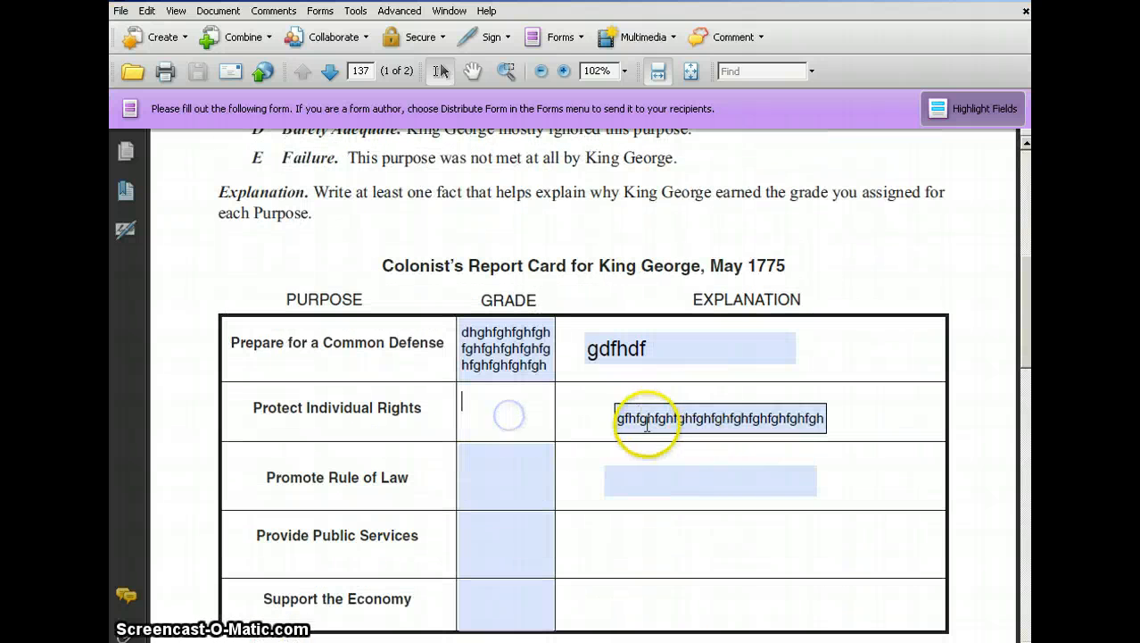
left_click(495, 468)
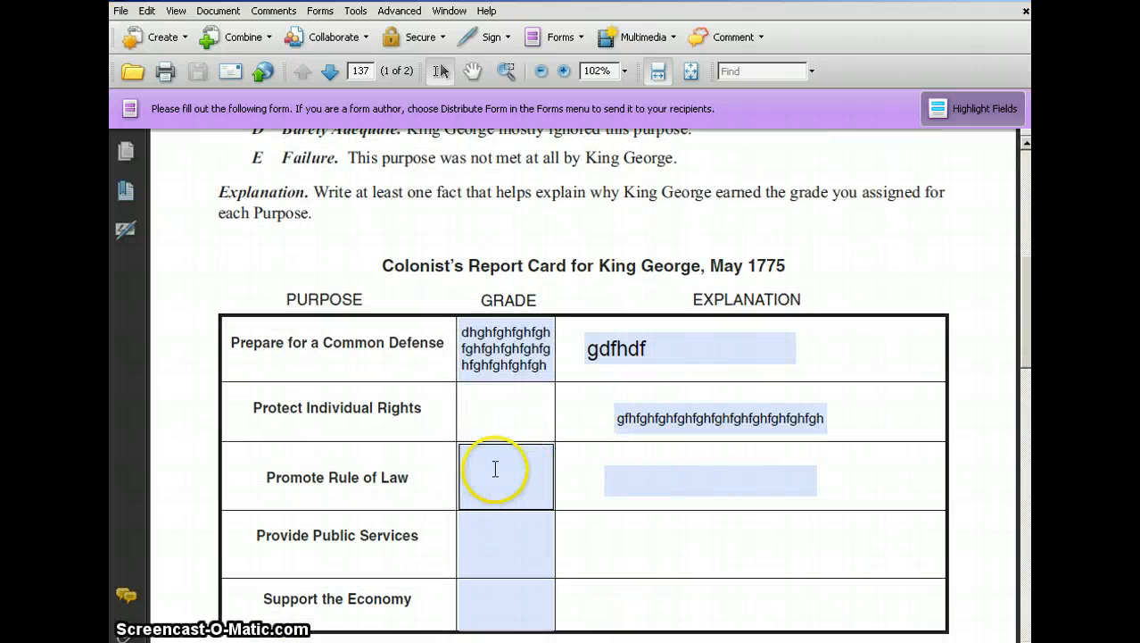
left_click(652, 477)
left_click(510, 412)
left_click(520, 462)
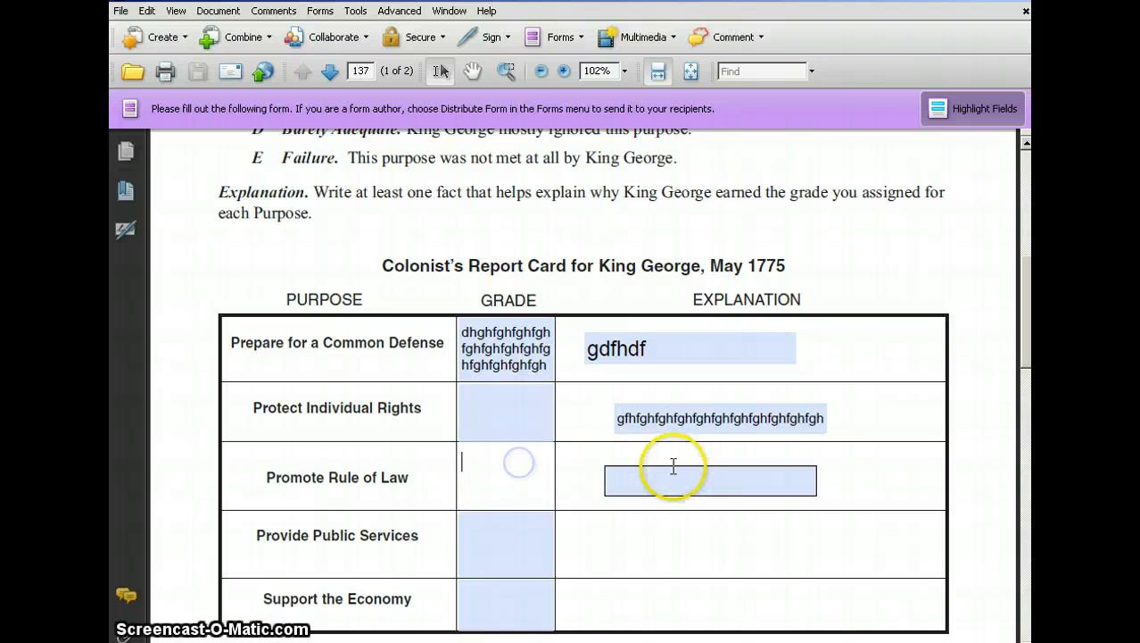
scroll(664, 466, "up", 7)
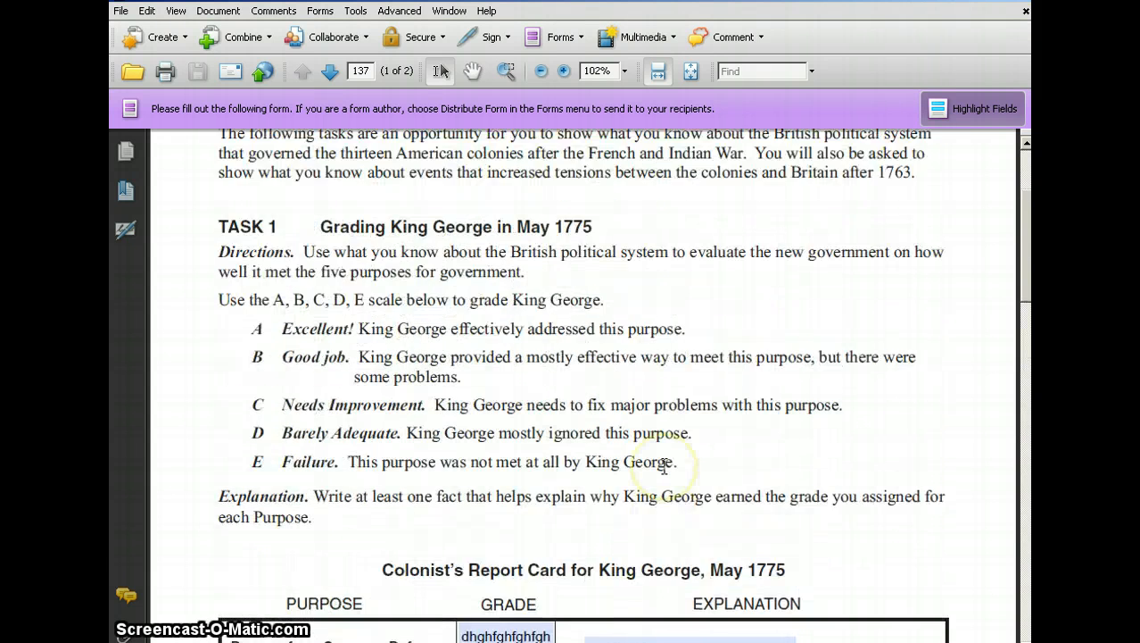